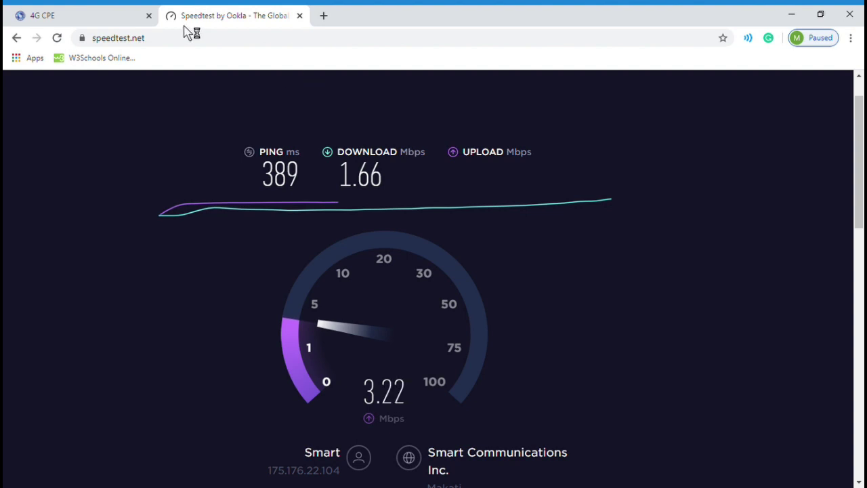
Step: Switch to the 4G CPE router page and open the Advance Settings page within the device settings
{"action": "left_click", "coordinate": [119, 12]}
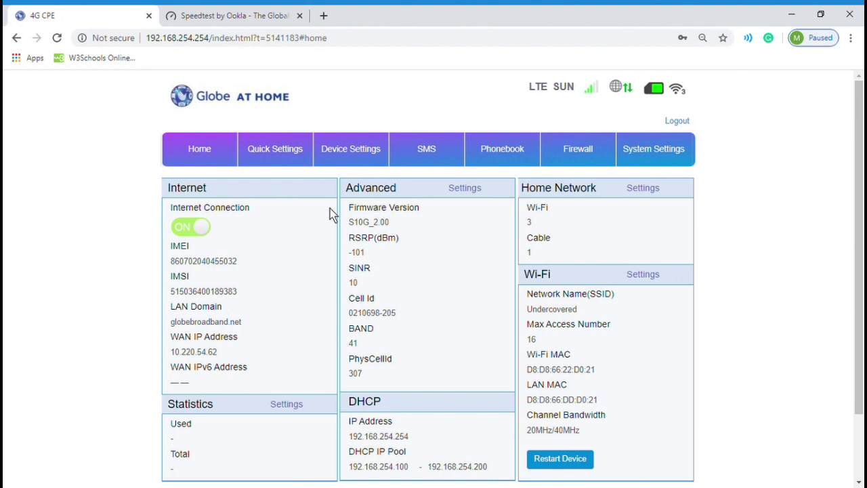
{"action": "left_click", "coordinate": [354, 162]}
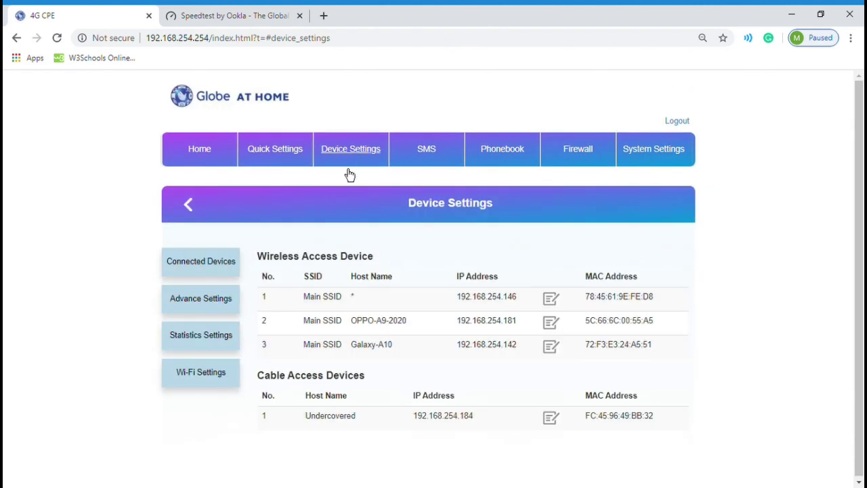
{"action": "left_click", "coordinate": [219, 306]}
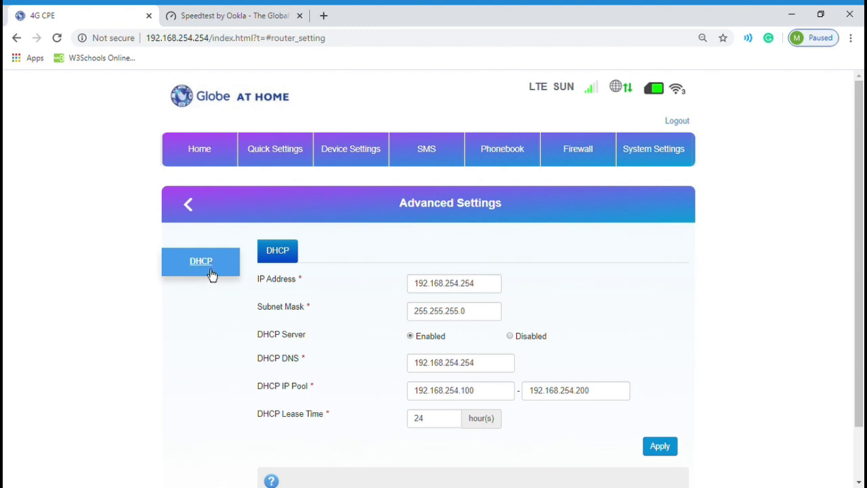
{"action": "scroll", "coordinate": [211, 273], "scroll_direction": "down", "scroll_amount": 1}
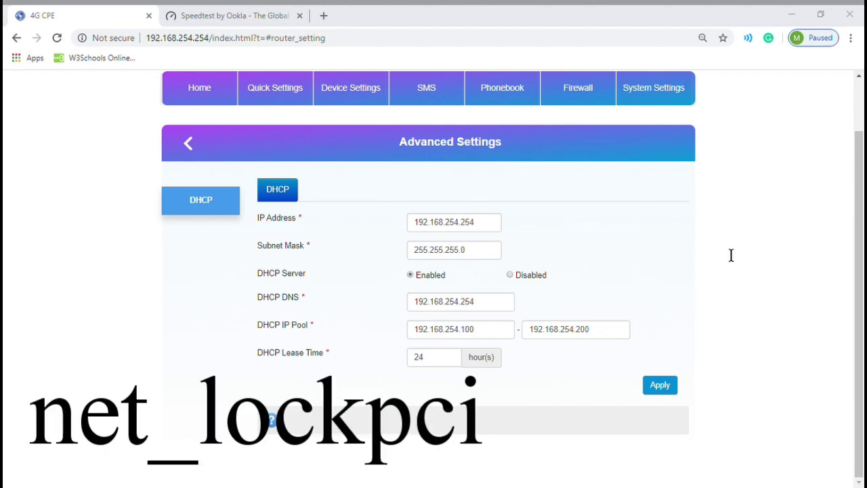
Step: Replace router_setting with net_lockpci in the router page's address and load the Cell Locking page
{"action": "left_click", "coordinate": [361, 42]}
{"action": "left_click", "coordinate": [362, 44]}
{"action": "left_click_drag", "start_coordinate": [371, 47], "coordinate": [272, 44]}
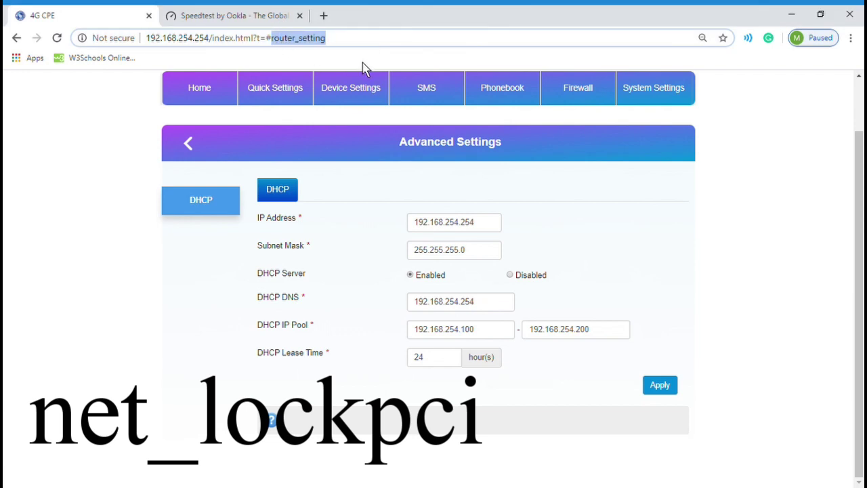
{"action": "type", "text": "net_lockpci"}
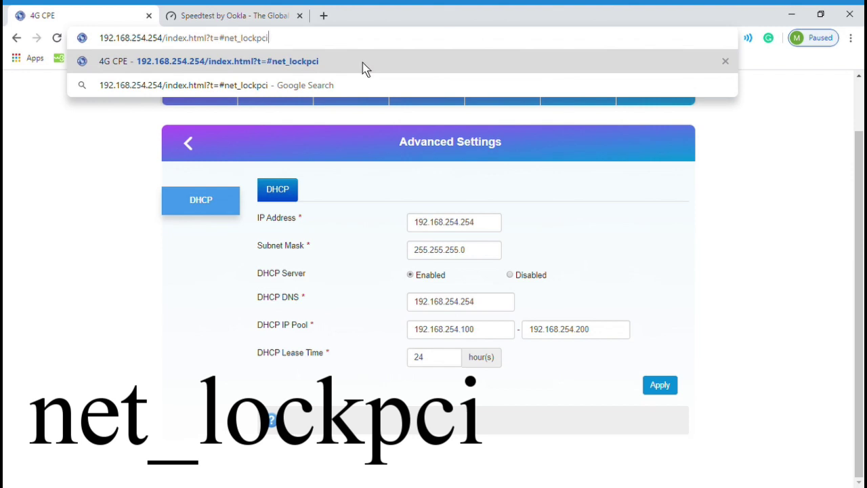
{"action": "left_click", "coordinate": [363, 68]}
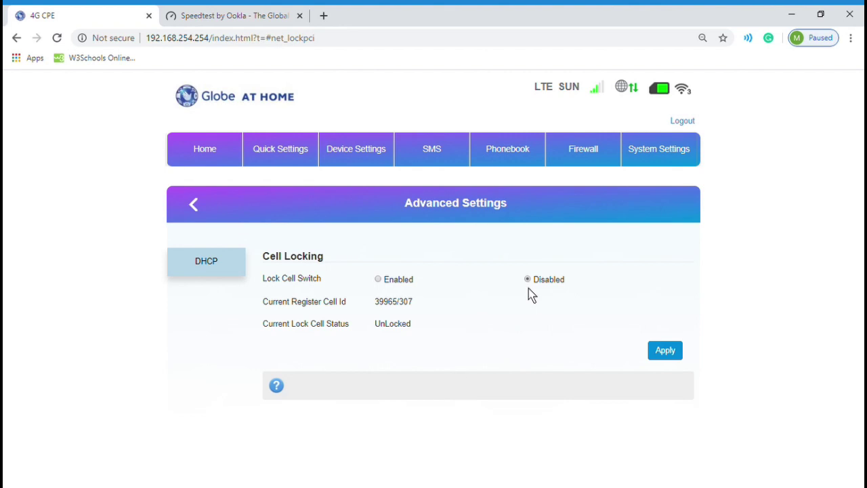
Step: Set the Lock Cell Switch to Enabled on the Cell Locking page
{"action": "left_click", "coordinate": [377, 280]}
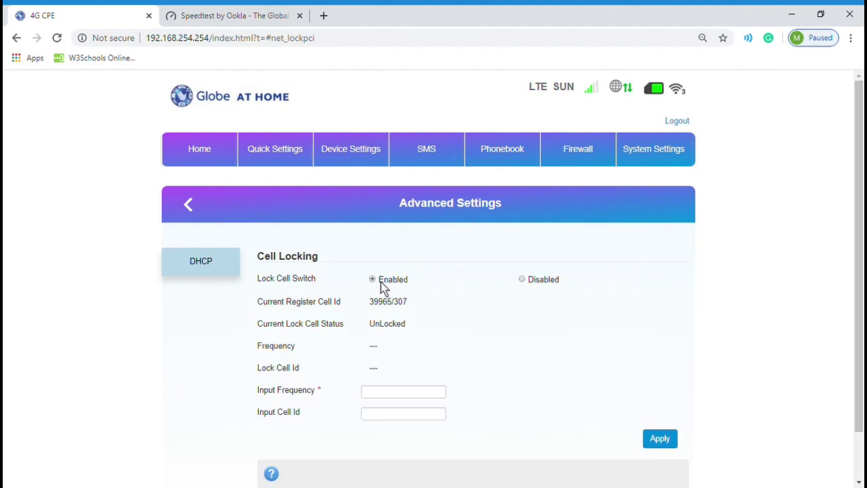
{"action": "left_click", "coordinate": [523, 281]}
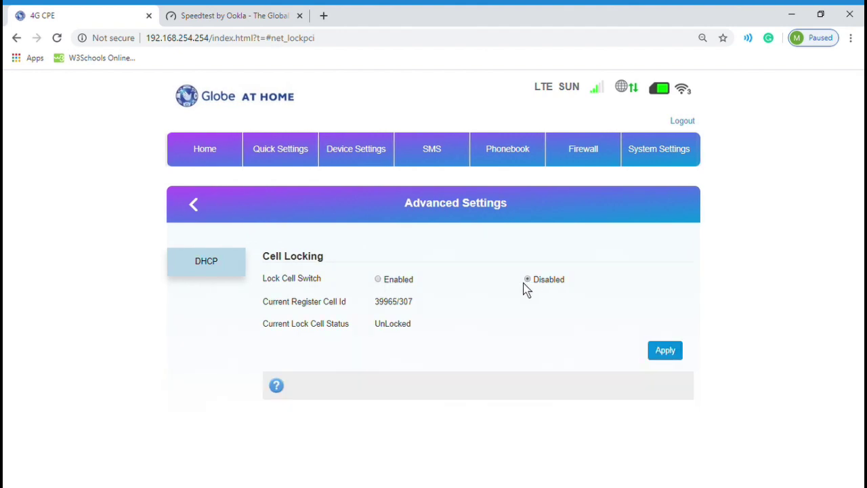
{"action": "left_click", "coordinate": [381, 283]}
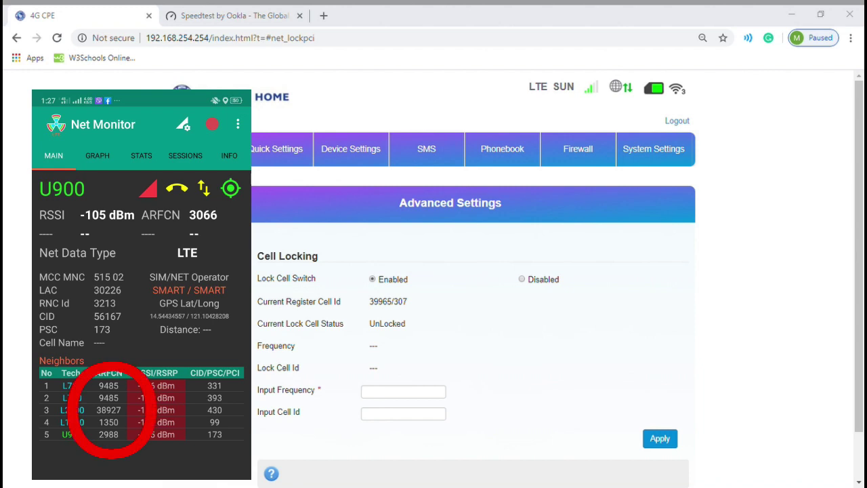
{"action": "left_click", "coordinate": [291, 363]}
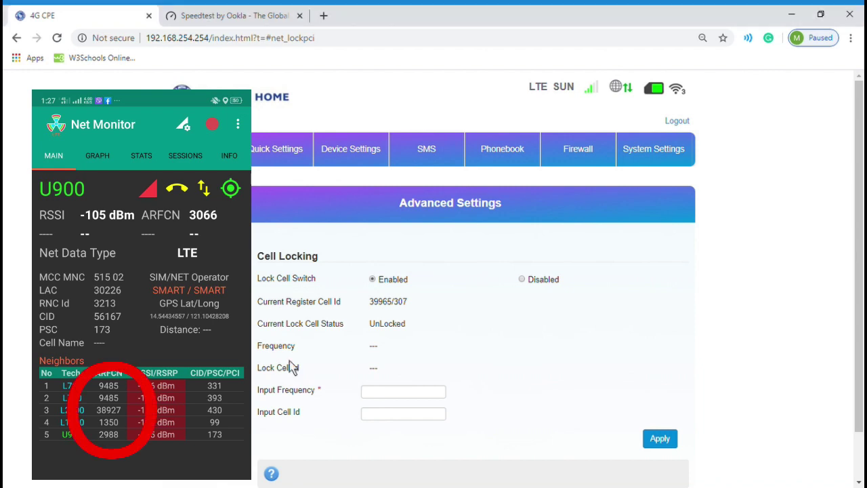
{"action": "left_click", "coordinate": [378, 396]}
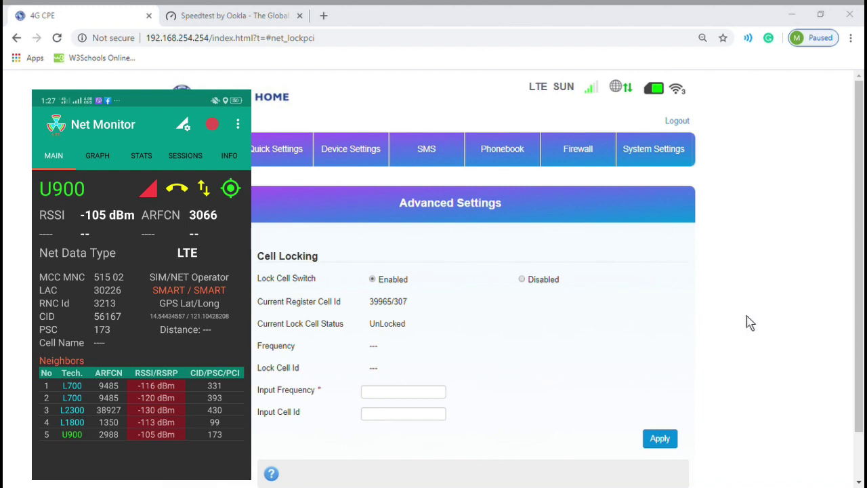
Step: Enter frequency 9485 and cell ID 331, apply the cell lock, and agree to restart the device
{"action": "left_click", "coordinate": [404, 397]}
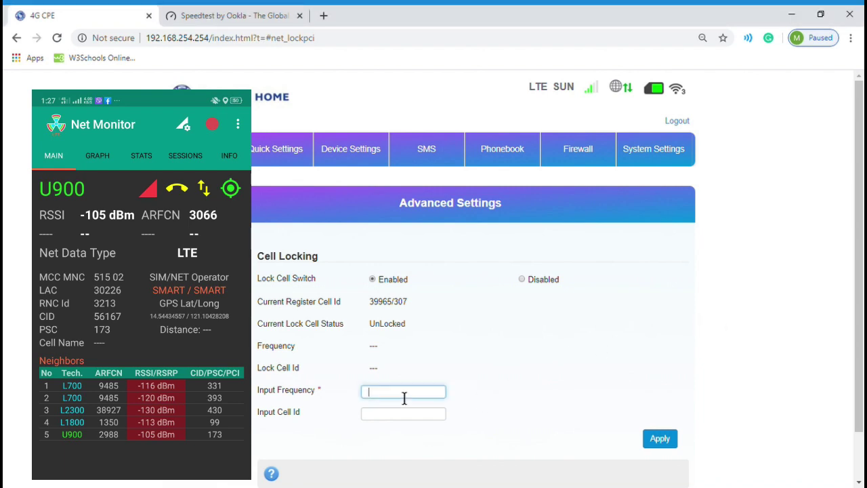
{"action": "type", "text": "9485"}
{"action": "key", "text": "Tab"}
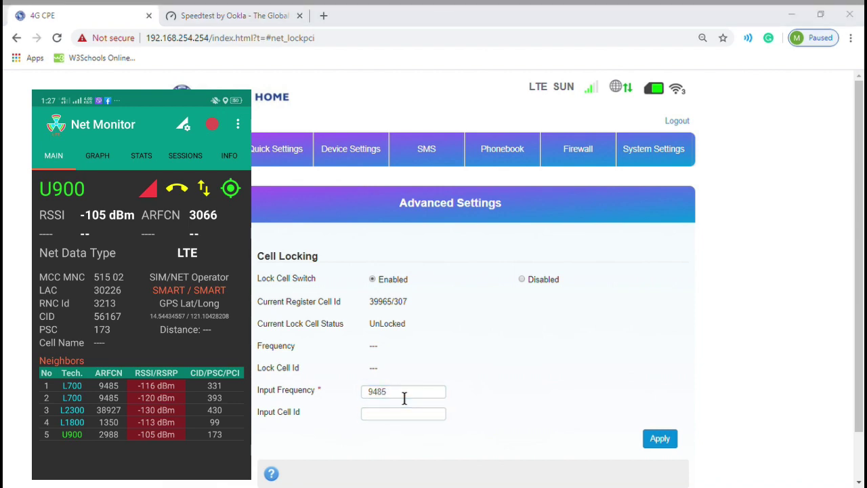
{"action": "type", "text": "331"}
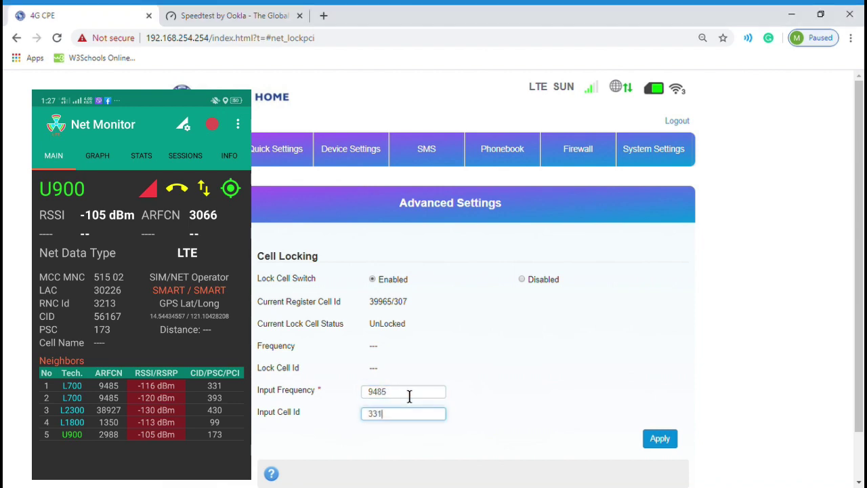
{"action": "left_click", "coordinate": [666, 446]}
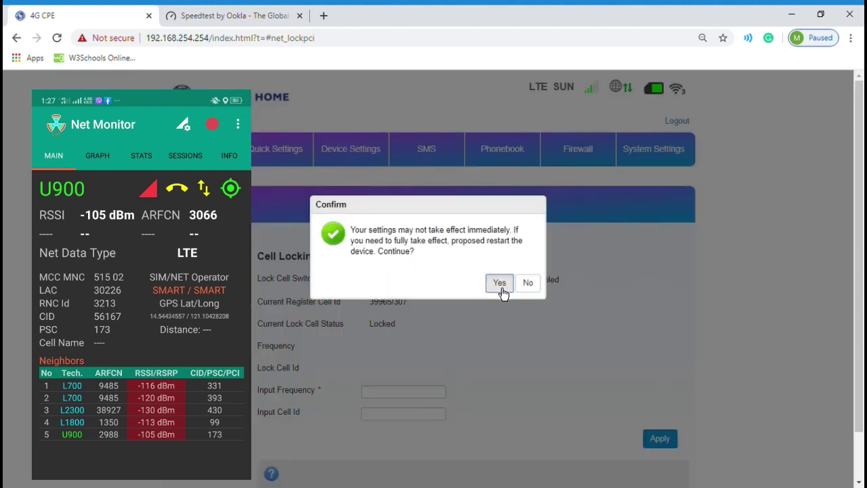
{"action": "left_click", "coordinate": [500, 283]}
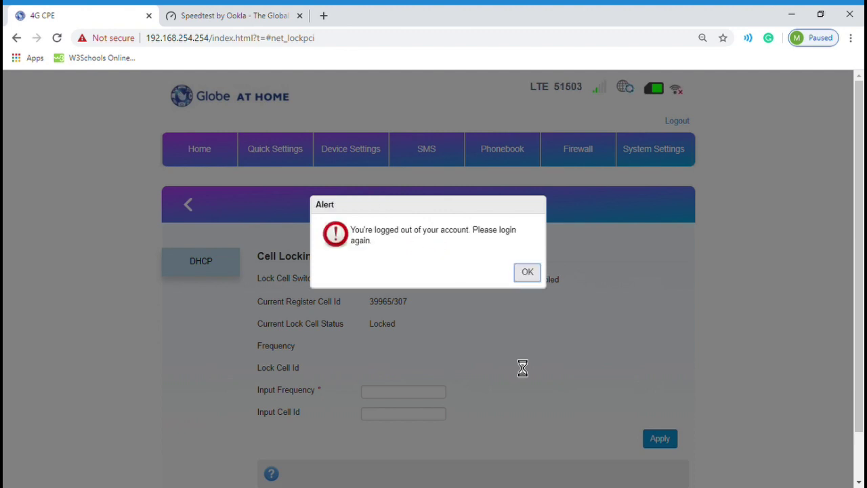
Step: Dismiss the logged-out alert and log back in to the router with username user and the saved password
{"action": "left_click", "coordinate": [525, 276]}
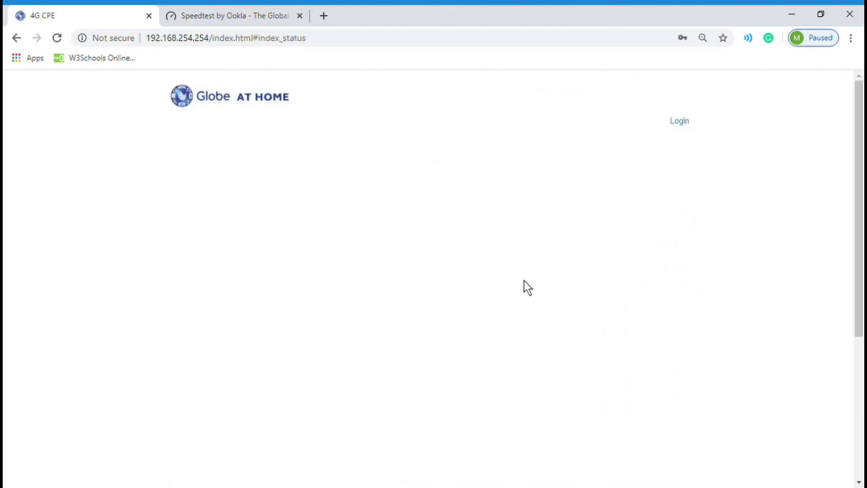
{"action": "left_click", "coordinate": [680, 123]}
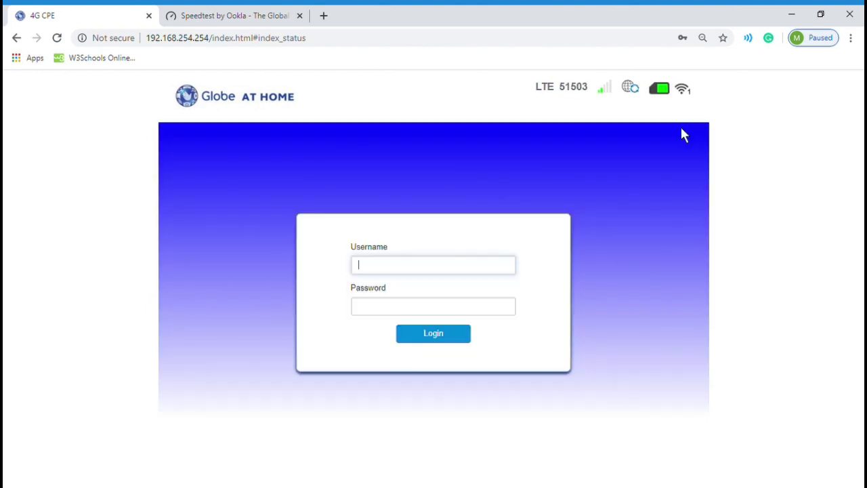
{"action": "type", "text": "user"}
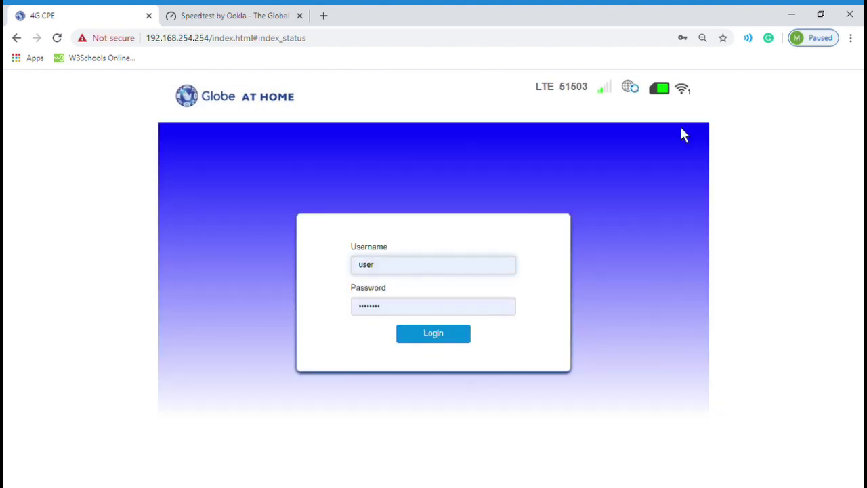
{"action": "key", "text": "Tab"}
{"action": "key", "text": "Tab"}
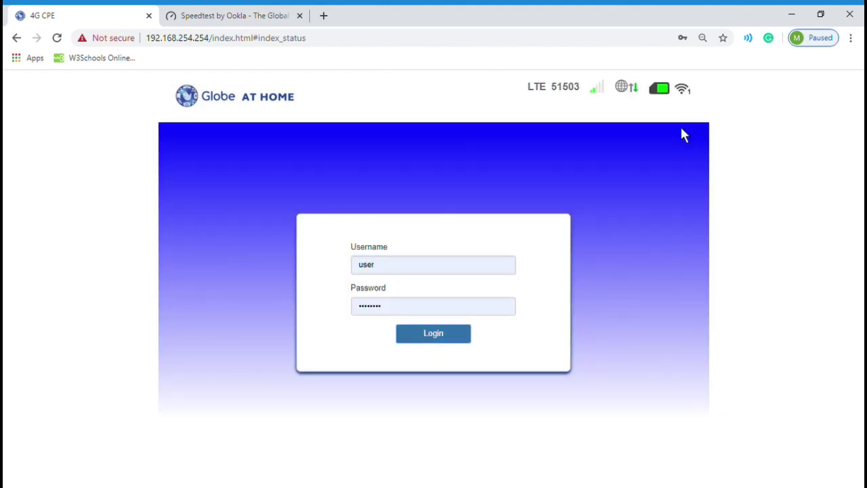
{"action": "key", "text": "Return"}
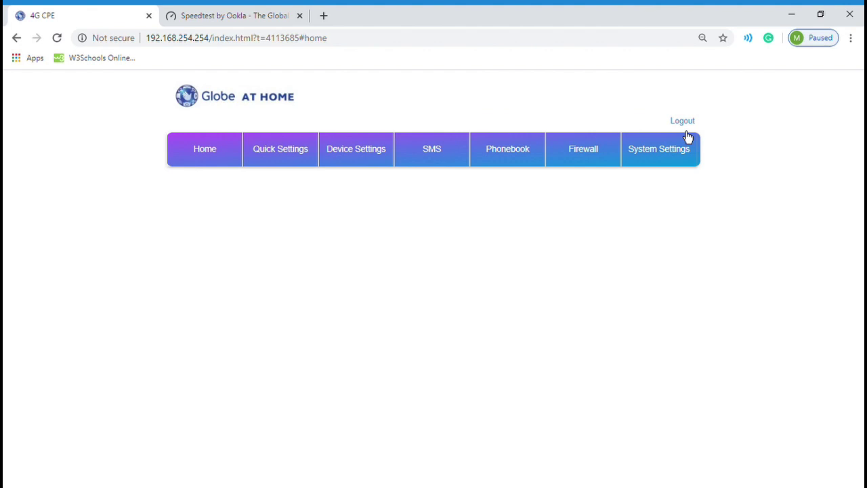
Step: Reopen the router's Advance Settings page with the DHCP options
{"action": "left_click", "coordinate": [366, 161]}
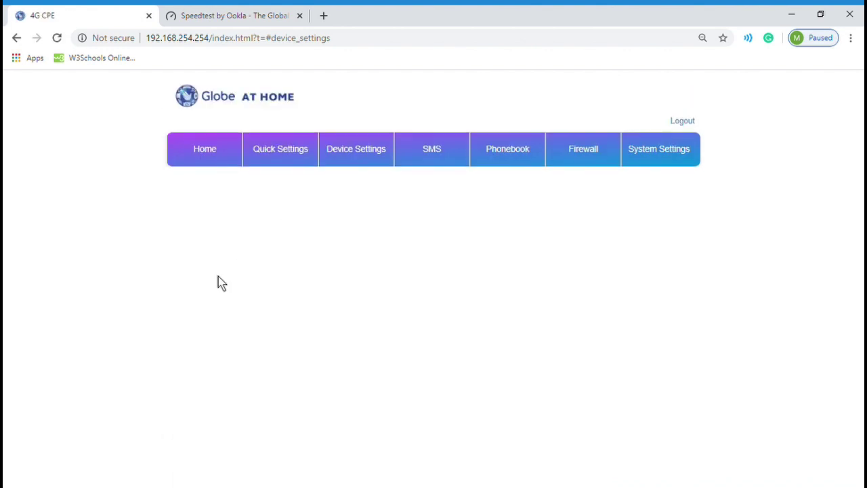
{"action": "left_click", "coordinate": [213, 309]}
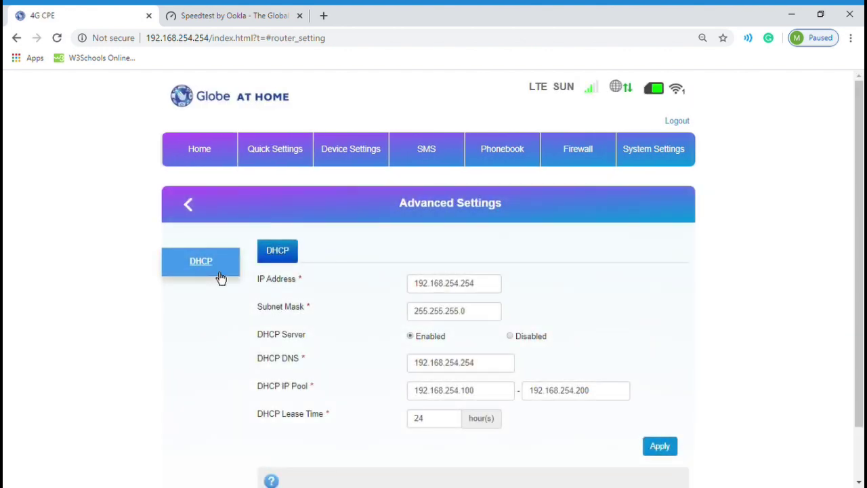
{"action": "scroll", "coordinate": [212, 274], "scroll_direction": "down", "scroll_amount": 1}
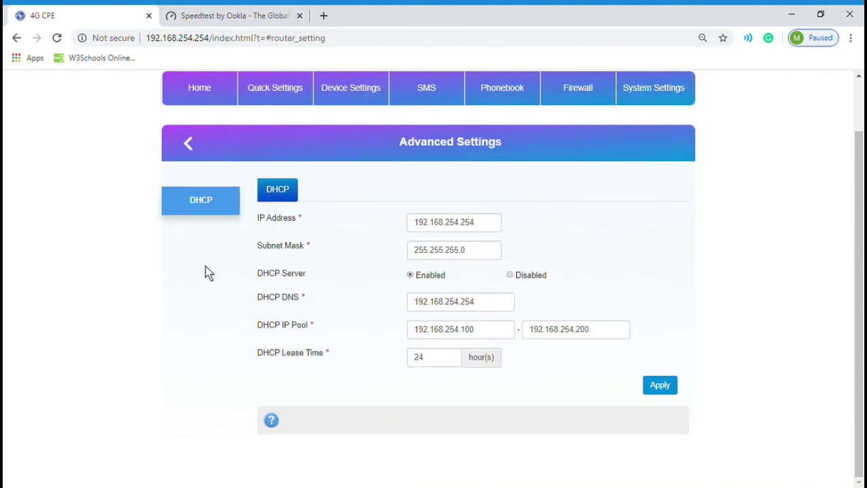
Step: Return to the Cell Locking page by changing the ending of the page address from router_setting to net_lockpci
{"action": "left_click", "coordinate": [364, 45]}
{"action": "left_click", "coordinate": [365, 44]}
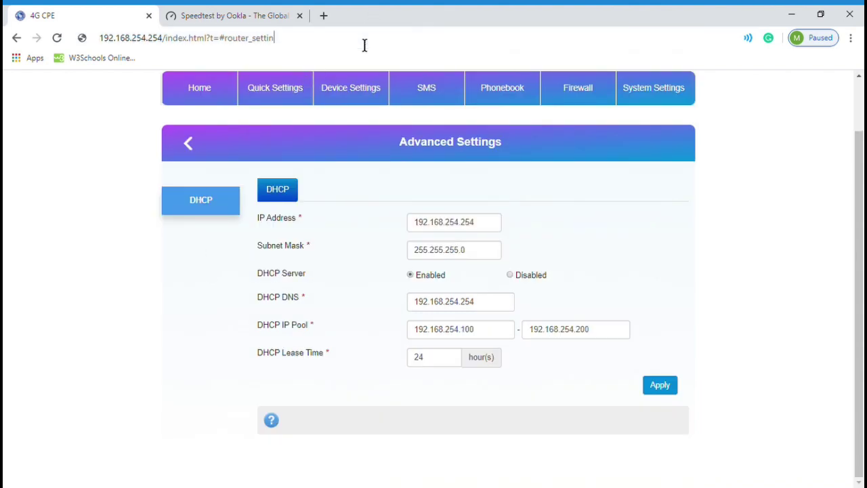
{"action": "key", "text": "BackSpace"}
{"action": "key", "text": "BackSpace"}
{"action": "key", "text": "BackSpace"}
{"action": "key", "text": "BackSpace"}
{"action": "key", "text": "BackSpace"}
{"action": "key", "text": "BackSpace"}
{"action": "key", "text": "BackSpace"}
{"action": "key", "text": "BackSpace"}
{"action": "key", "text": "BackSpace"}
{"action": "key", "text": "BackSpace"}
{"action": "key", "text": "BackSpace"}
{"action": "key", "text": "BackSpace"}
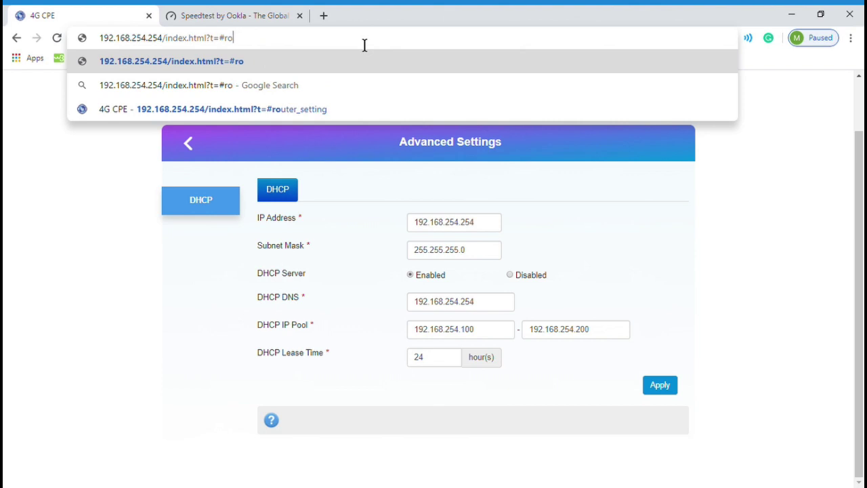
{"action": "key", "text": "BackSpace"}
{"action": "key", "text": "BackSpace"}
{"action": "type", "text": "net"}
{"action": "key", "text": "Return"}
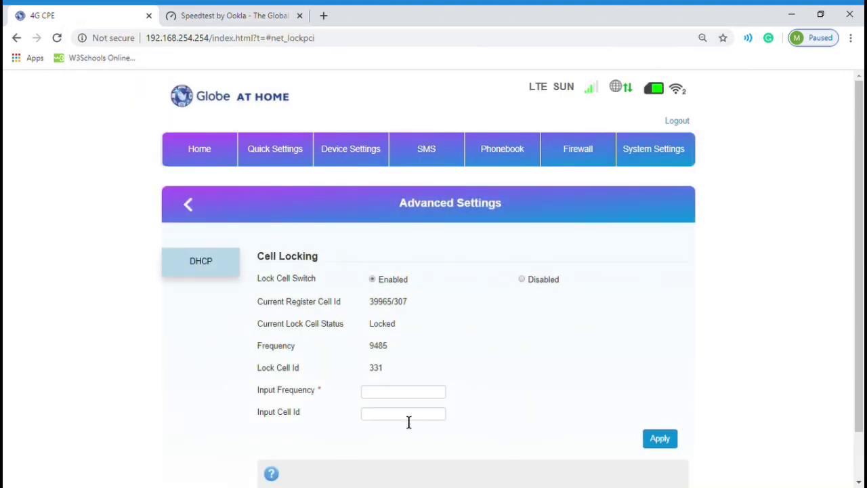
Step: Check the locked frequency listed on the Cell Locking page
{"action": "left_click_drag", "start_coordinate": [372, 353], "coordinate": [383, 354]}
{"action": "key", "text": "alt+Tab"}
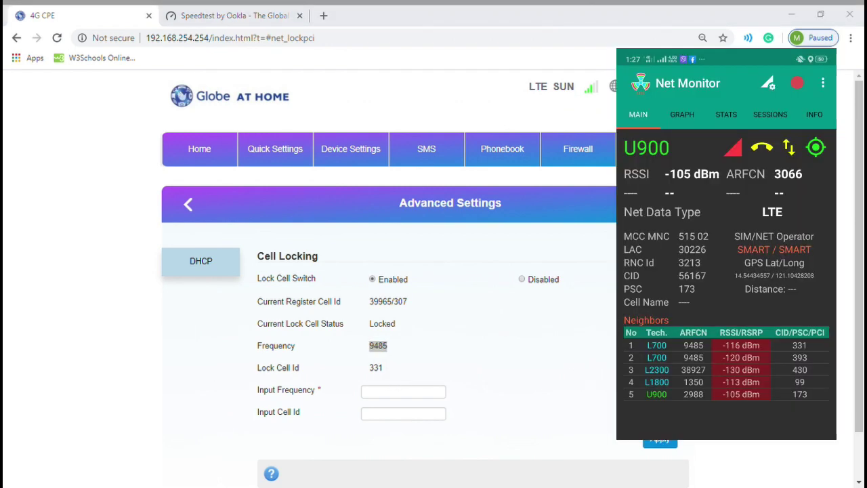
{"action": "key", "text": "alt+Tab"}
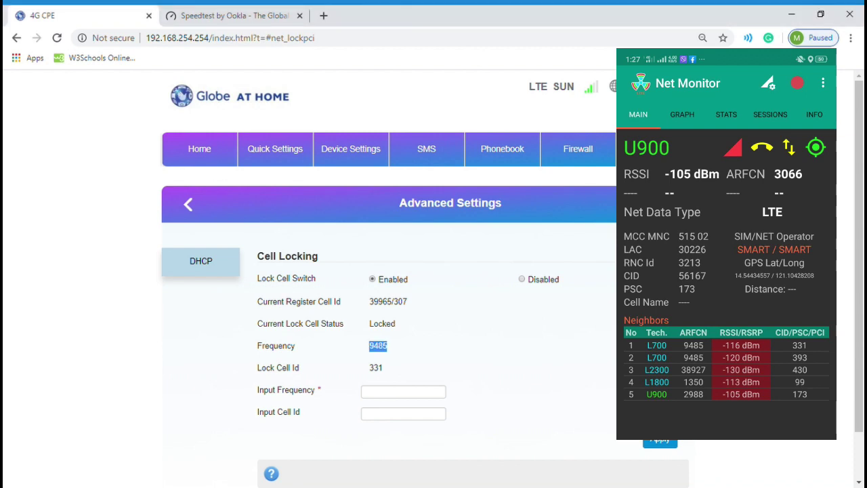
Step: Switch to Speedtest and run a new internet speed test
{"action": "left_click", "coordinate": [229, 15]}
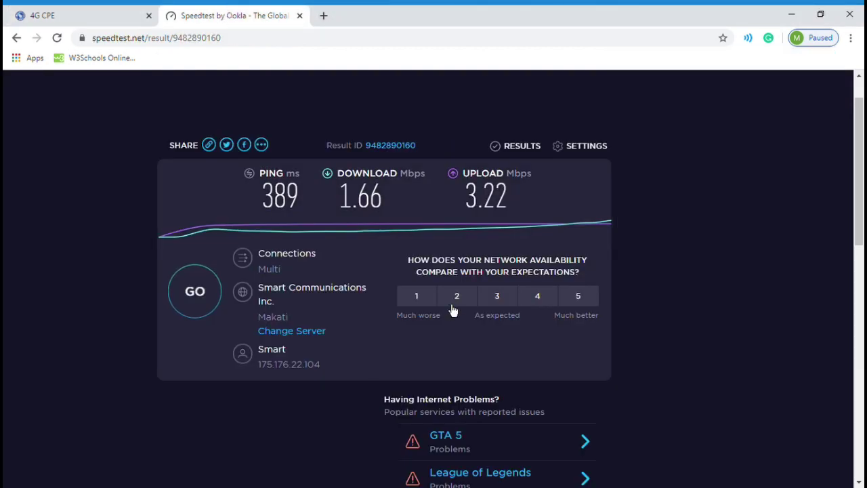
{"action": "left_click", "coordinate": [212, 310]}
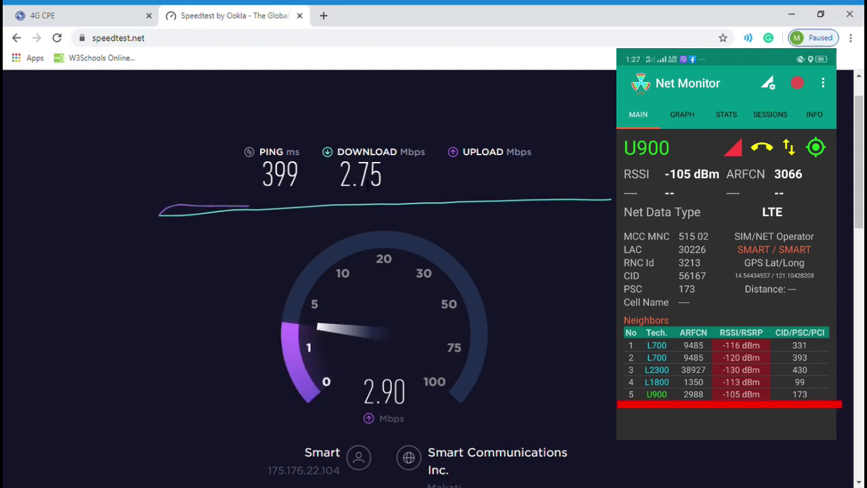
Step: Return to the router page, lock it to frequency 2988 with cell ID 173, restart the device and dismiss the logout alert
{"action": "left_click", "coordinate": [102, 14]}
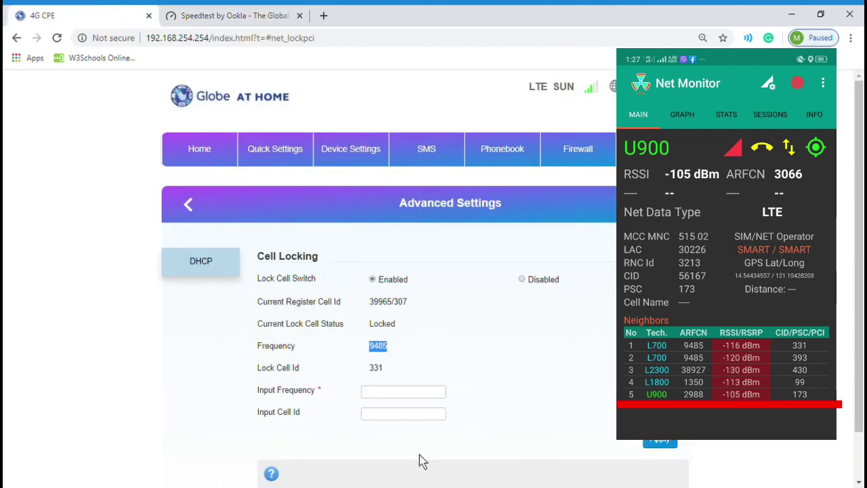
{"action": "left_click", "coordinate": [418, 392]}
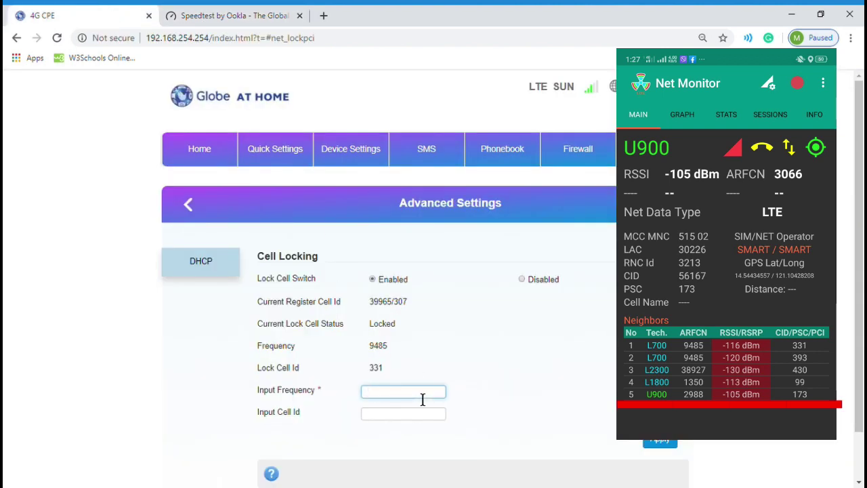
{"action": "left_click", "coordinate": [421, 398]}
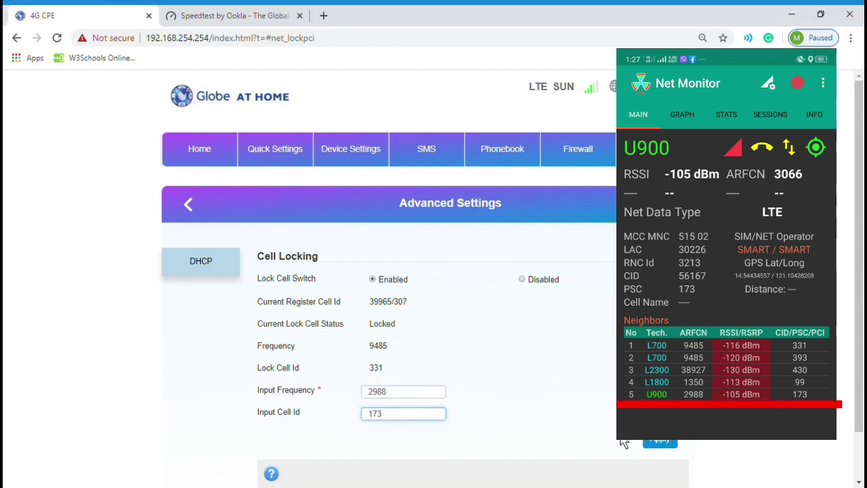
{"action": "left_click", "coordinate": [659, 441]}
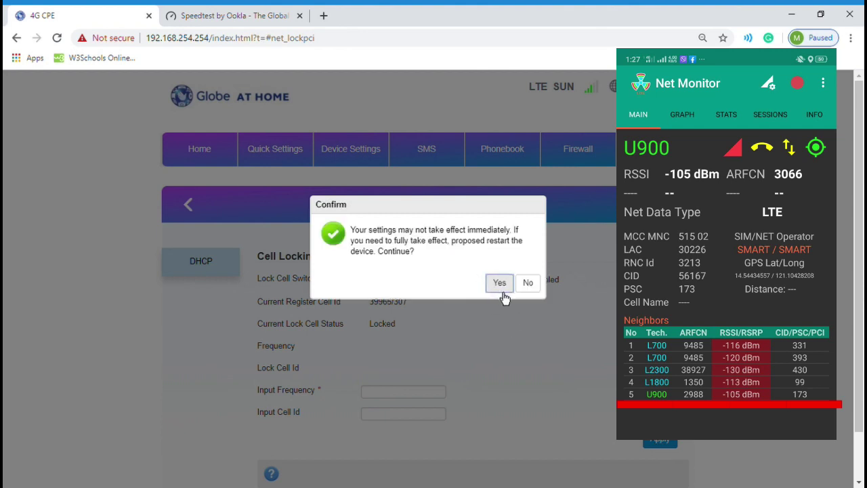
{"action": "left_click", "coordinate": [499, 283]}
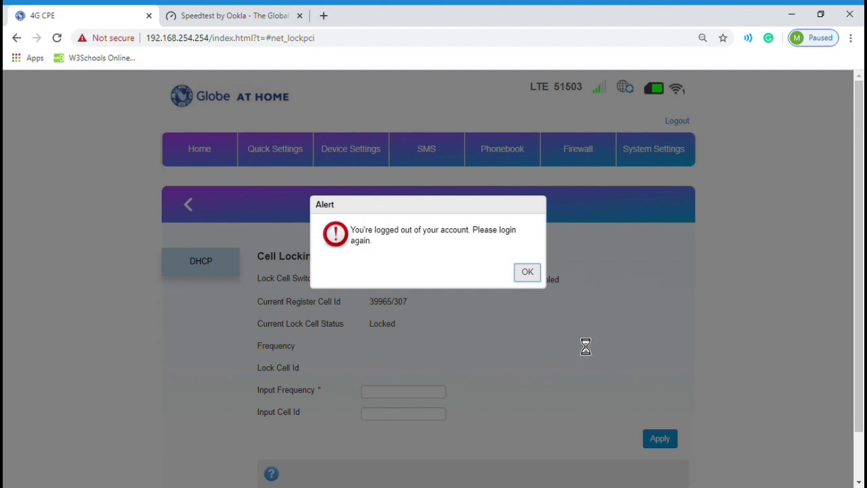
{"action": "left_click", "coordinate": [530, 276]}
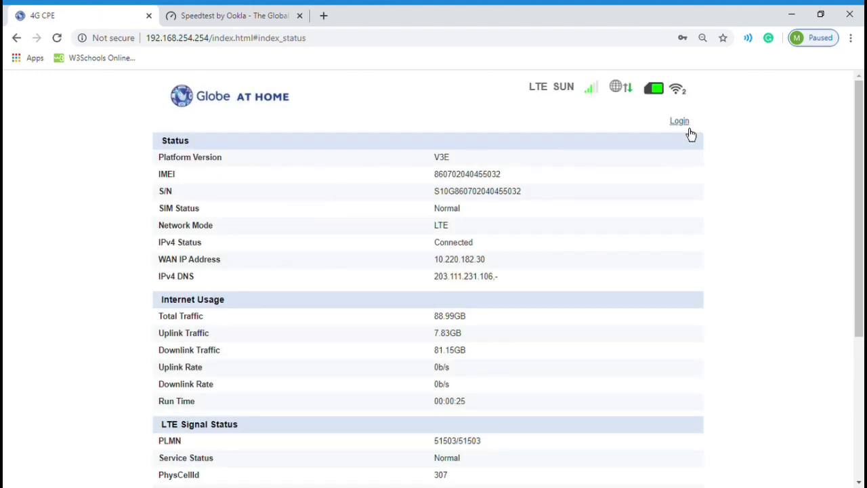
Step: Open the router's login form, and switch to Speedtest to run a new internet speed test
{"action": "left_click", "coordinate": [677, 122]}
{"action": "left_click", "coordinate": [237, 15]}
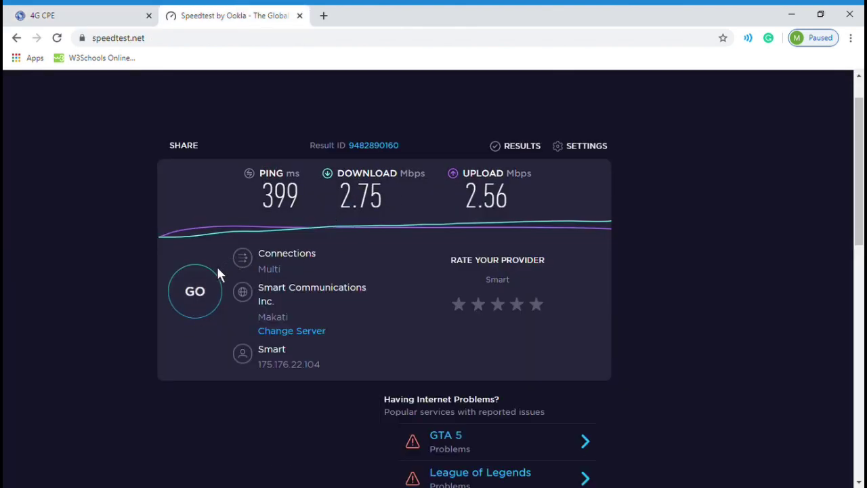
{"action": "left_click", "coordinate": [213, 292]}
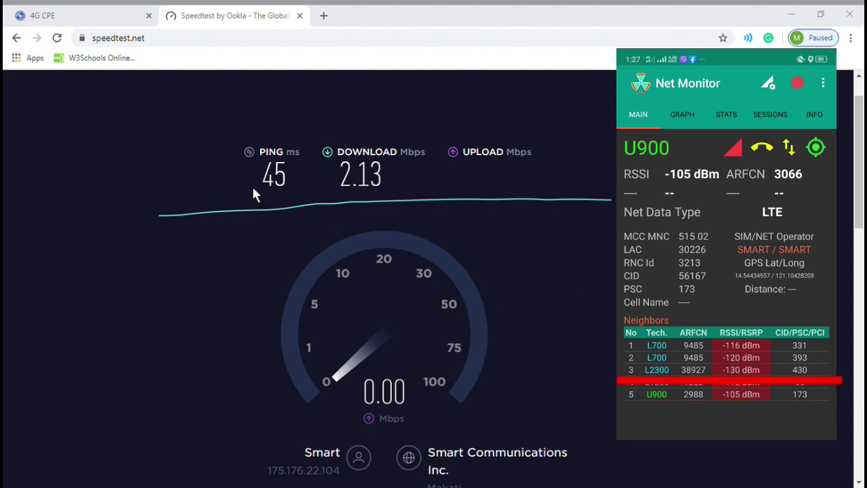
Step: Switch back to the router page and log in with the username user and the account password
{"action": "left_click", "coordinate": [97, 15]}
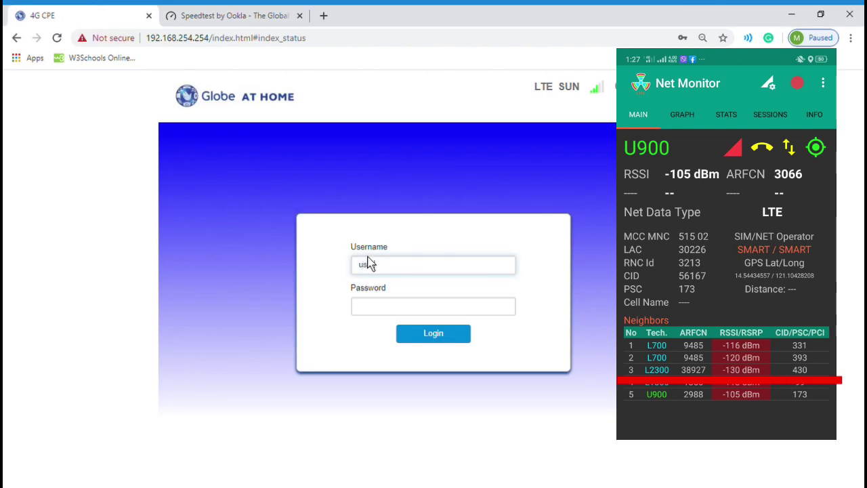
{"action": "type", "text": "er"}
{"action": "left_click", "coordinate": [439, 342]}
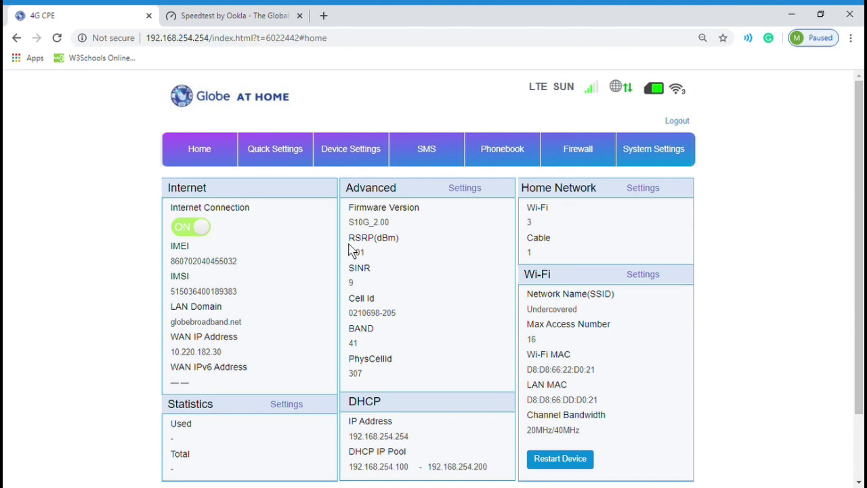
Step: Open the Advance Settings page under Device Settings to show the router's DHCP options
{"action": "left_click", "coordinate": [367, 164]}
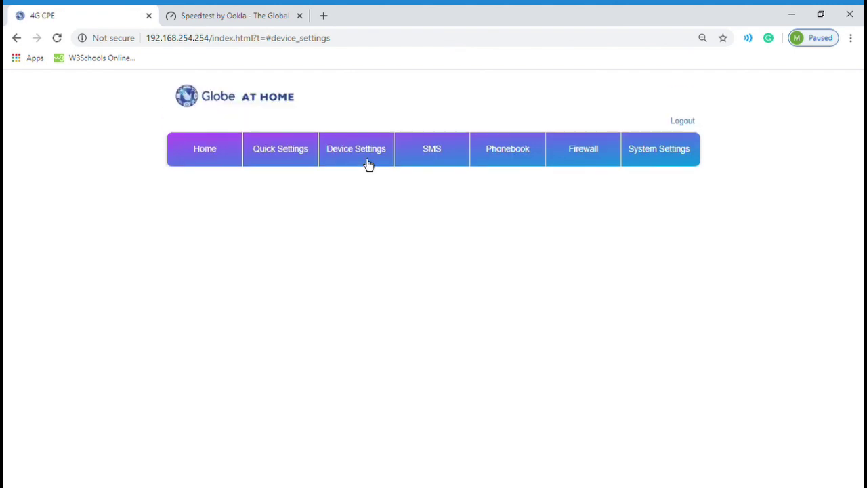
{"action": "left_click", "coordinate": [229, 302]}
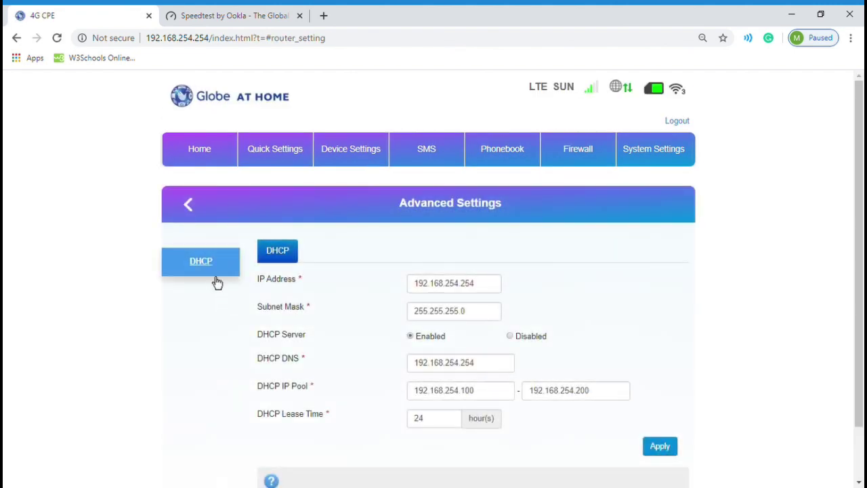
{"action": "scroll", "coordinate": [466, 436], "scroll_direction": "down", "scroll_amount": 1}
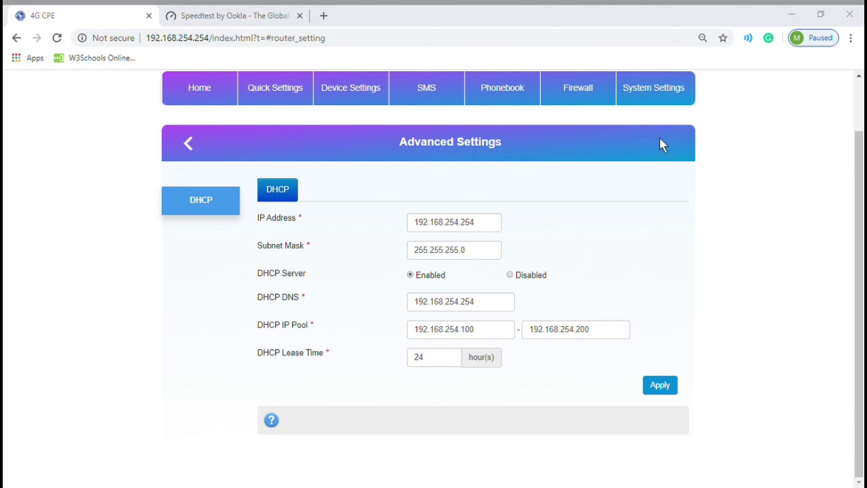
Step: Open the Cell Locking page by replacing router_setting at the end of the page address with net_lockpci
{"action": "left_click", "coordinate": [409, 43]}
{"action": "double_click", "coordinate": [408, 50]}
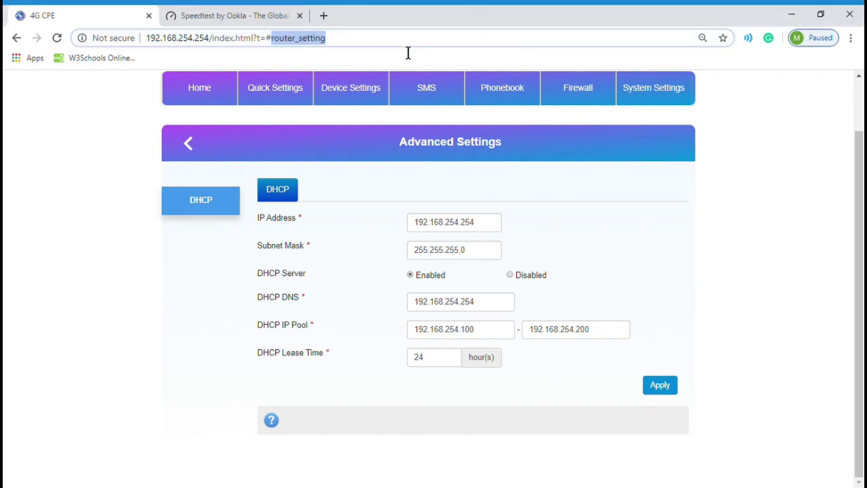
{"action": "type", "text": "net_lockpci"}
{"action": "key", "text": "Return"}
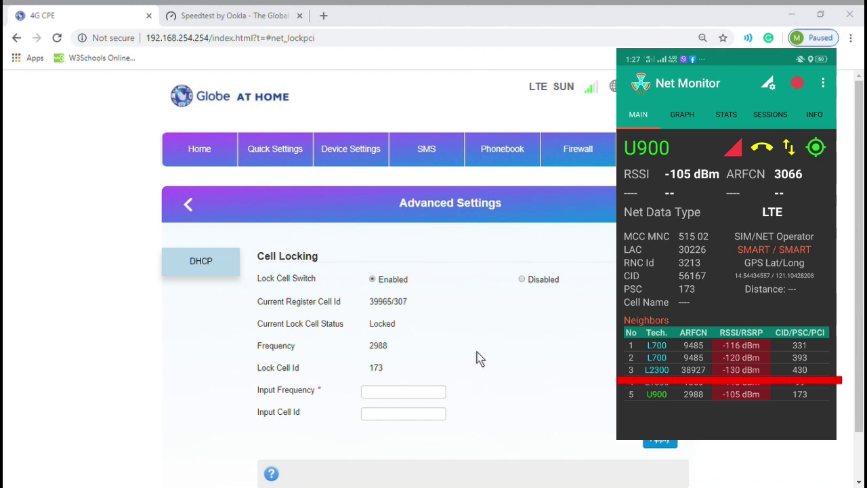
Step: Lock the router to frequency 38927 with cell ID 430, restart the device and dismiss the logout alert
{"action": "left_click", "coordinate": [384, 401]}
{"action": "type", "text": "38927"}
{"action": "key", "text": "Tab"}
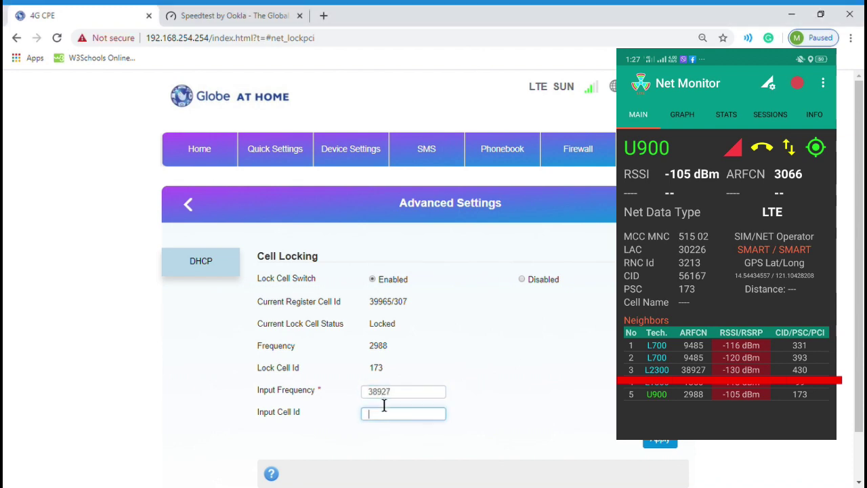
{"action": "type", "text": "430"}
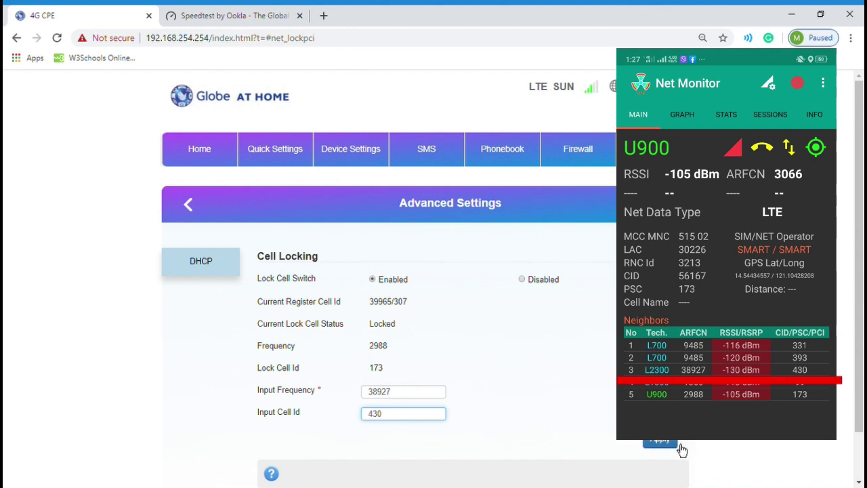
{"action": "left_click", "coordinate": [675, 444]}
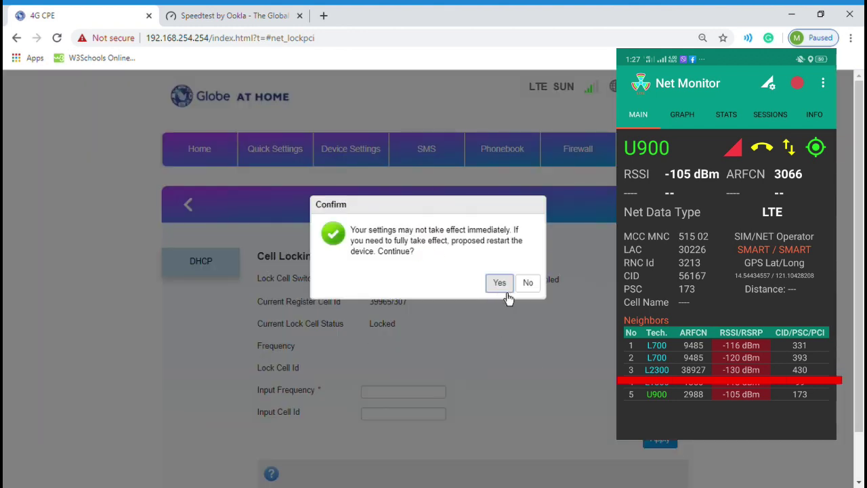
{"action": "left_click", "coordinate": [506, 286]}
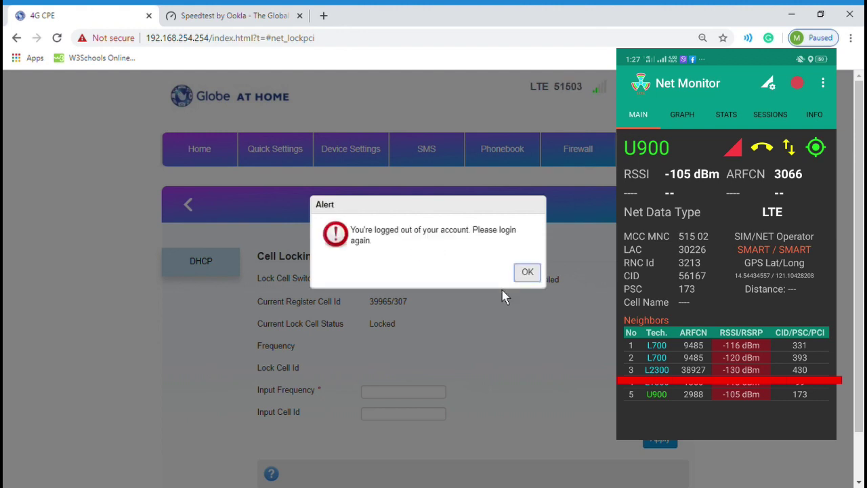
{"action": "left_click", "coordinate": [527, 271]}
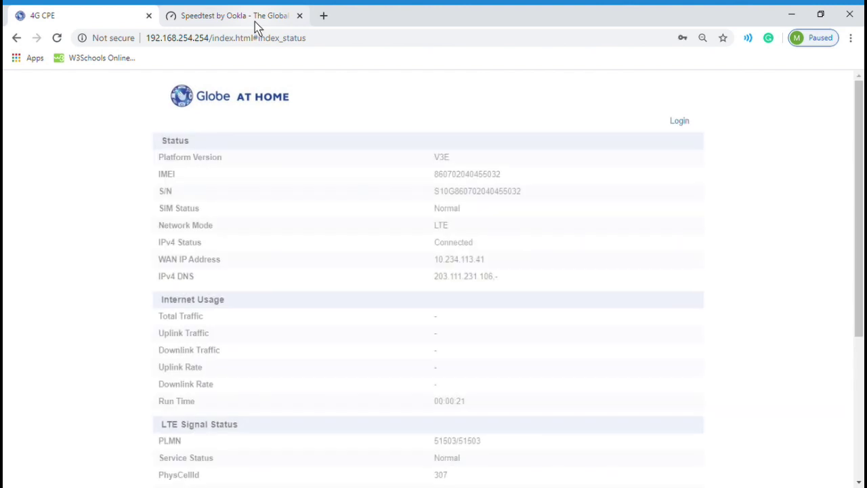
Step: Log in to the router again with the username user and the account password
{"action": "left_click", "coordinate": [681, 126]}
{"action": "type", "text": "user"}
{"action": "key", "text": "Tab"}
{"action": "key", "text": "Return"}
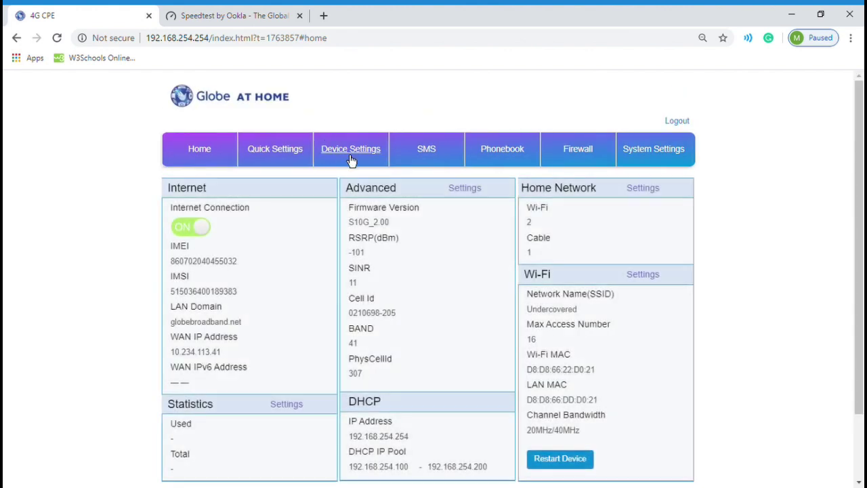
Step: Reopen the Advance Settings page with the DHCP options from the router's Device Settings
{"action": "left_click", "coordinate": [351, 157]}
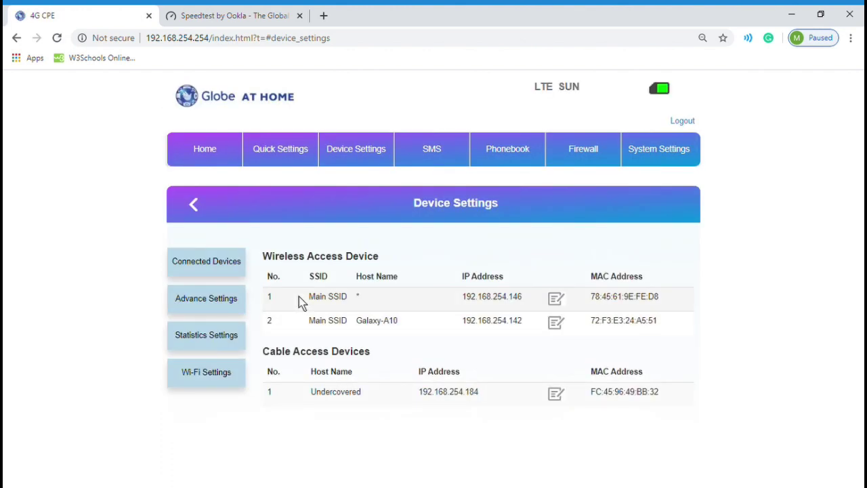
{"action": "left_click", "coordinate": [227, 306]}
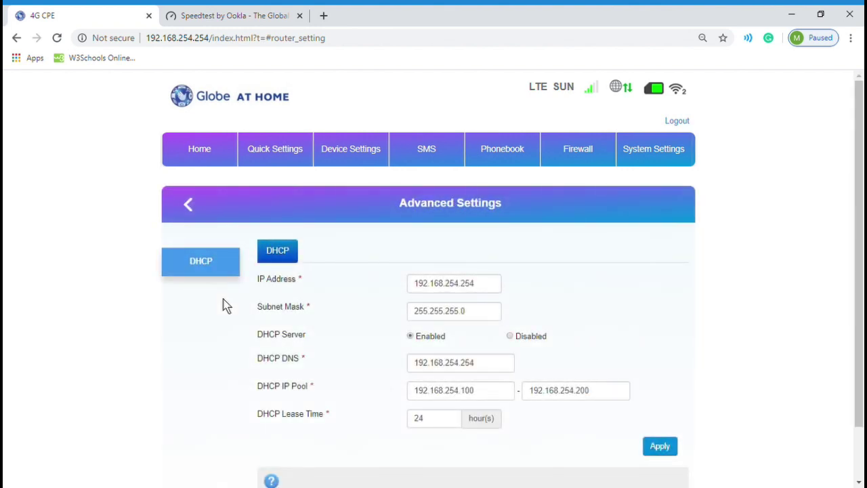
{"action": "scroll", "coordinate": [206, 267], "scroll_direction": "down", "scroll_amount": 1}
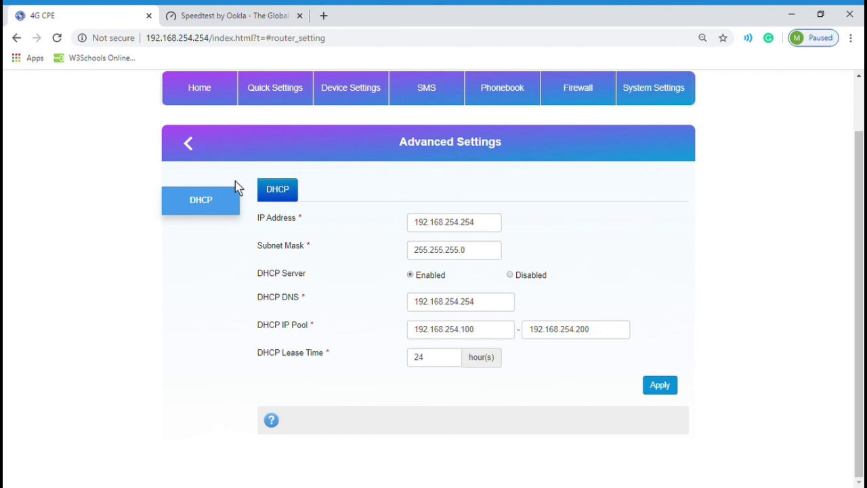
Step: Return to the Cell Locking page by changing the ending of the page address from router_setting to net_lockpci
{"action": "left_click", "coordinate": [351, 48]}
{"action": "left_click", "coordinate": [352, 48]}
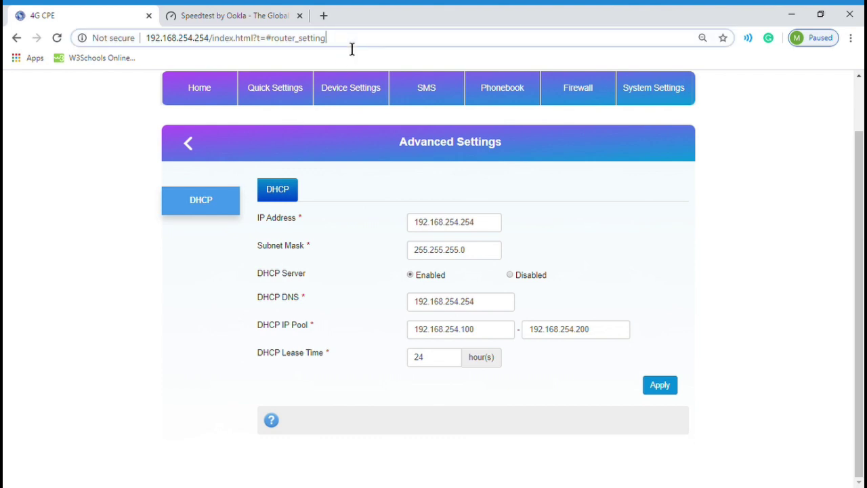
{"action": "key", "text": "BackSpace"}
{"action": "key", "text": "BackSpace"}
{"action": "key", "text": "BackSpace"}
{"action": "key", "text": "BackSpace"}
{"action": "key", "text": "BackSpace"}
{"action": "key", "text": "BackSpace"}
{"action": "key", "text": "BackSpace"}
{"action": "key", "text": "BackSpace"}
{"action": "key", "text": "BackSpace"}
{"action": "key", "text": "BackSpace"}
{"action": "key", "text": "BackSpace"}
{"action": "key", "text": "BackSpace"}
{"action": "key", "text": "BackSpace"}
{"action": "key", "text": "BackSpace"}
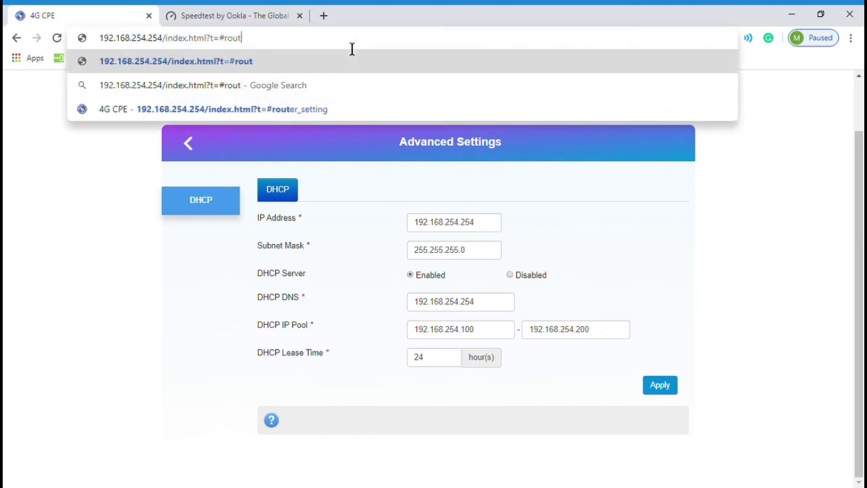
{"action": "type", "text": "ne"}
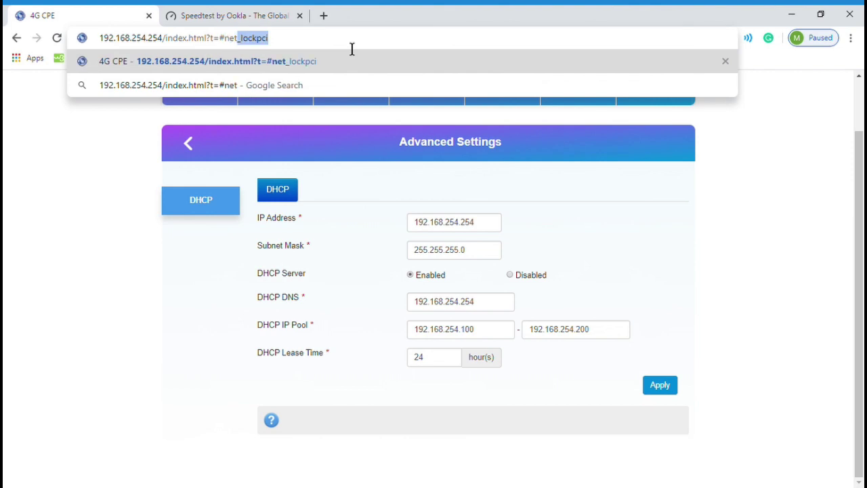
{"action": "key", "text": "Return"}
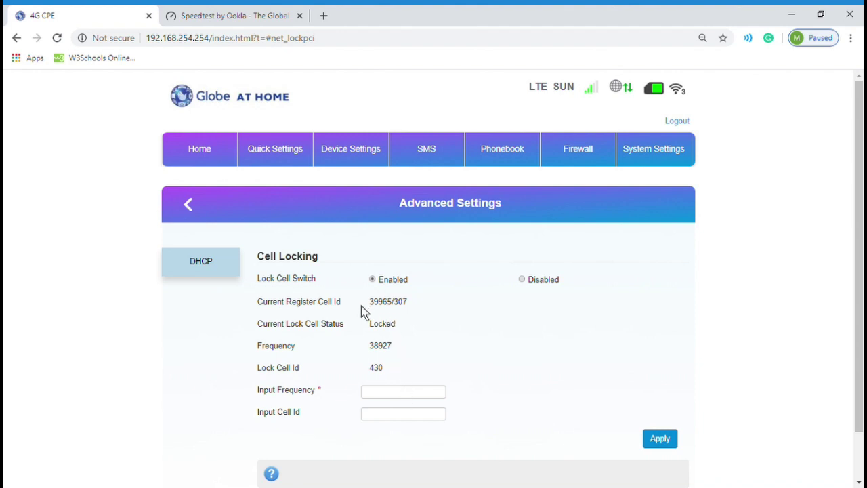
Step: Compare the current registered cell ID with the locked frequency and lock cell ID on the Cell Locking page
{"action": "left_click_drag", "start_coordinate": [261, 307], "coordinate": [398, 306]}
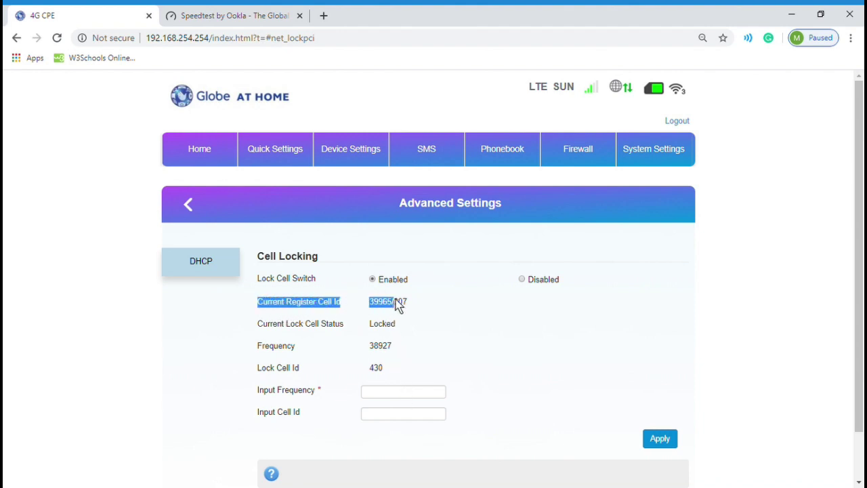
{"action": "left_click", "coordinate": [410, 304]}
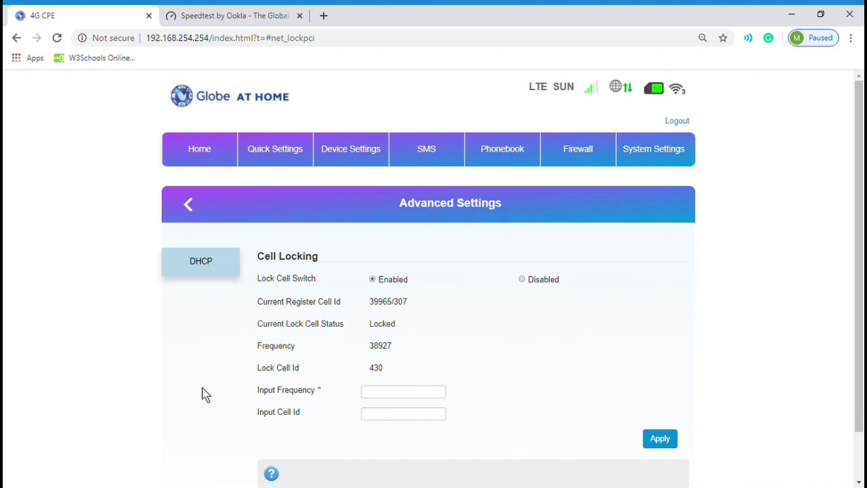
{"action": "left_click_drag", "start_coordinate": [269, 348], "coordinate": [400, 377]}
{"action": "left_click", "coordinate": [399, 372]}
Step: Apply the lock to frequency 38927 and cell ID 430 once more, restart the device and dismiss the logout alert
{"action": "left_click", "coordinate": [396, 398]}
{"action": "type", "text": "3892"}
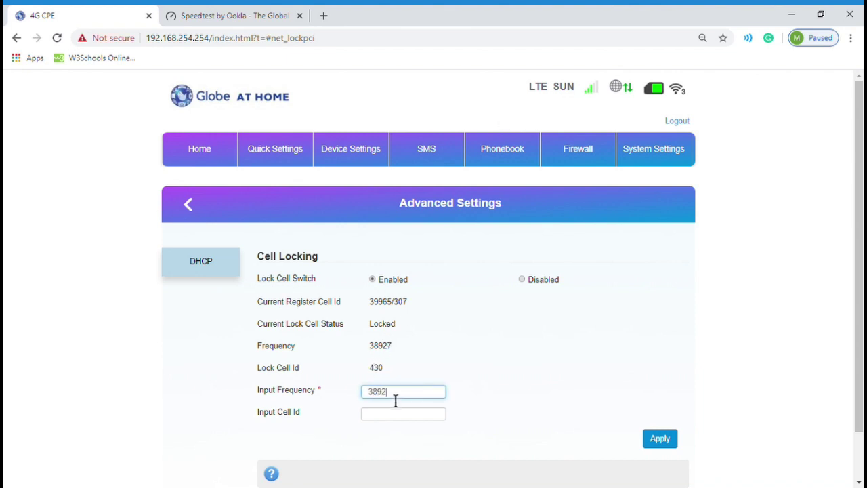
{"action": "left_click", "coordinate": [400, 420]}
{"action": "type", "text": "430"}
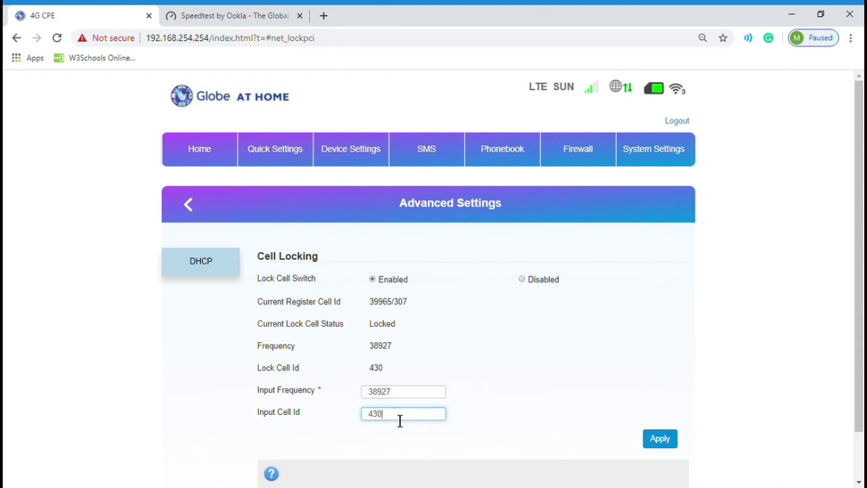
{"action": "left_click", "coordinate": [660, 442]}
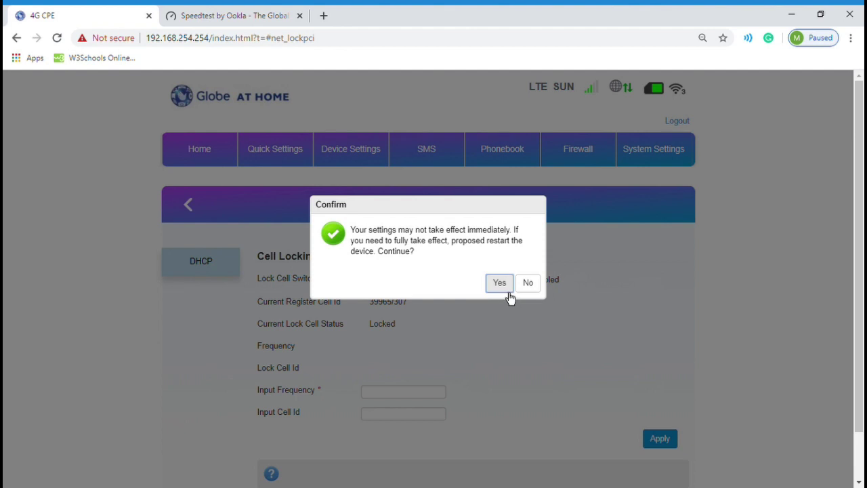
{"action": "left_click", "coordinate": [509, 290]}
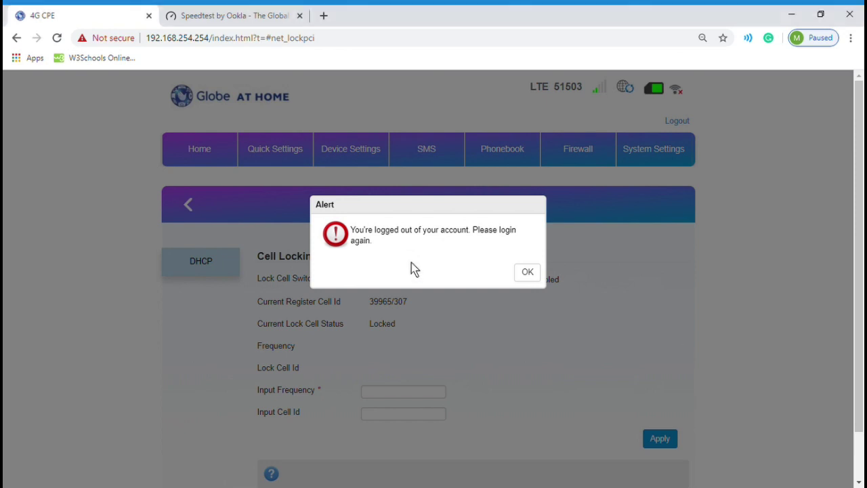
{"action": "left_click", "coordinate": [527, 272]}
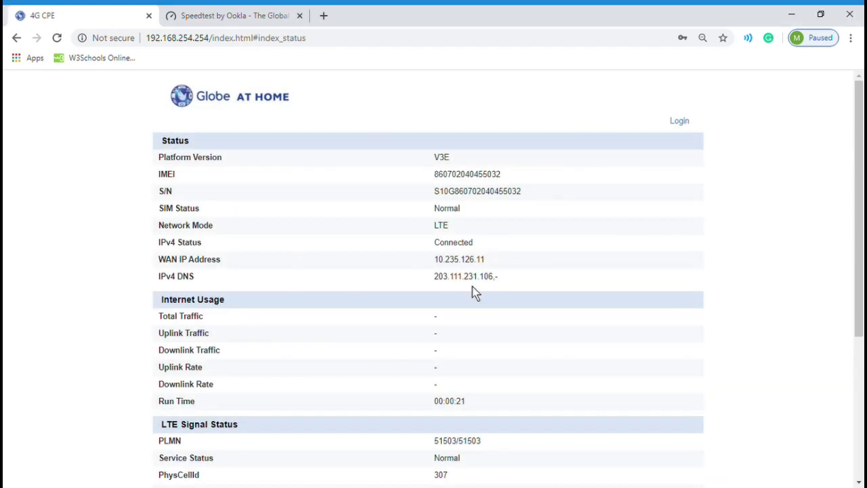
Step: Log in to the router's administration page with the username user and the saved account password
{"action": "left_click", "coordinate": [677, 122]}
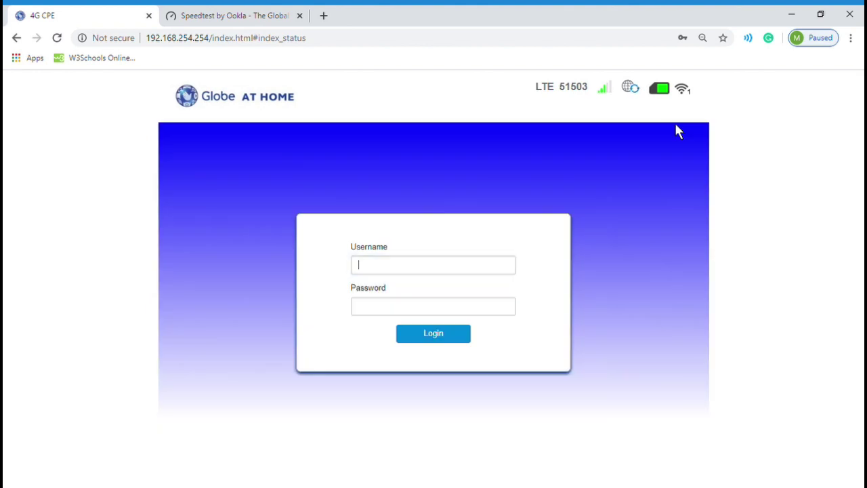
{"action": "type", "text": "user"}
{"action": "key", "text": "Down"}
{"action": "key", "text": "Return"}
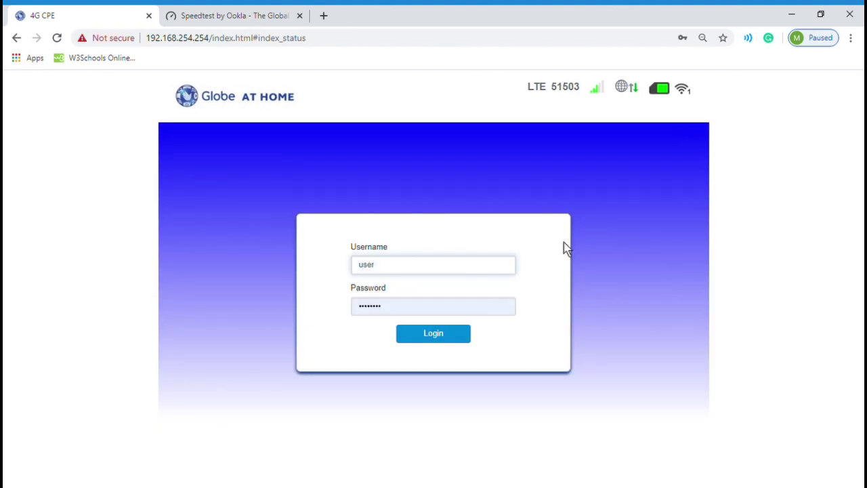
{"action": "key", "text": "Tab"}
{"action": "key", "text": "Return"}
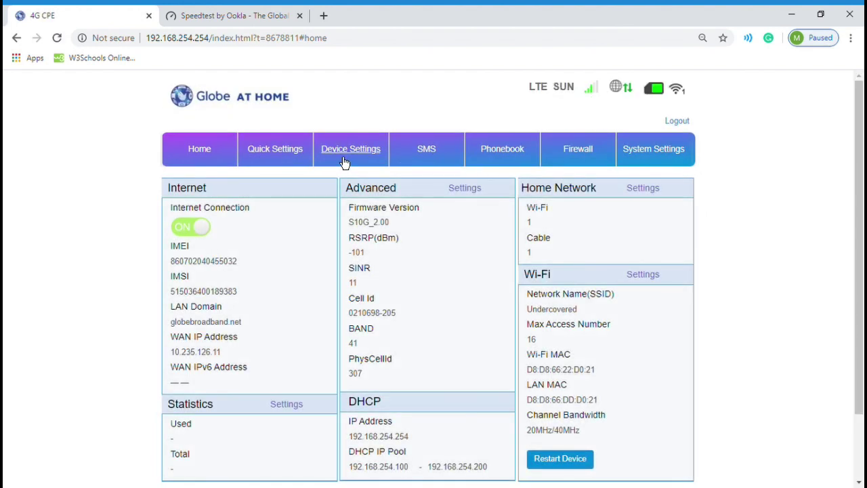
Step: Open the router's Advanced Settings from Device Settings and change the address ending from router_setting to net_lockpci to reach Cell Locking
{"action": "left_click", "coordinate": [344, 163]}
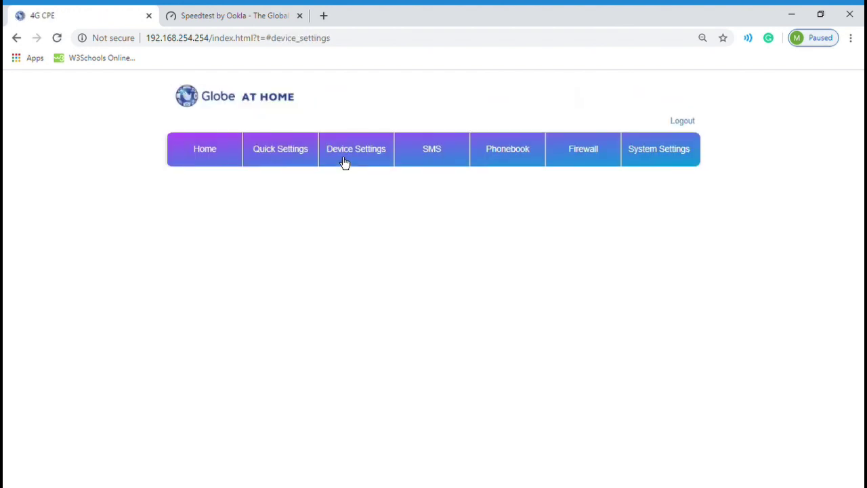
{"action": "left_click", "coordinate": [224, 305]}
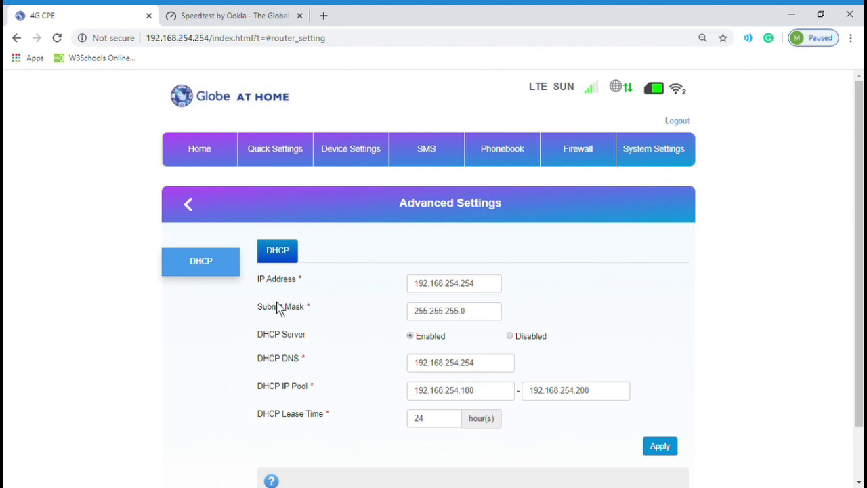
{"action": "scroll", "coordinate": [195, 270], "scroll_direction": "down", "scroll_amount": 1}
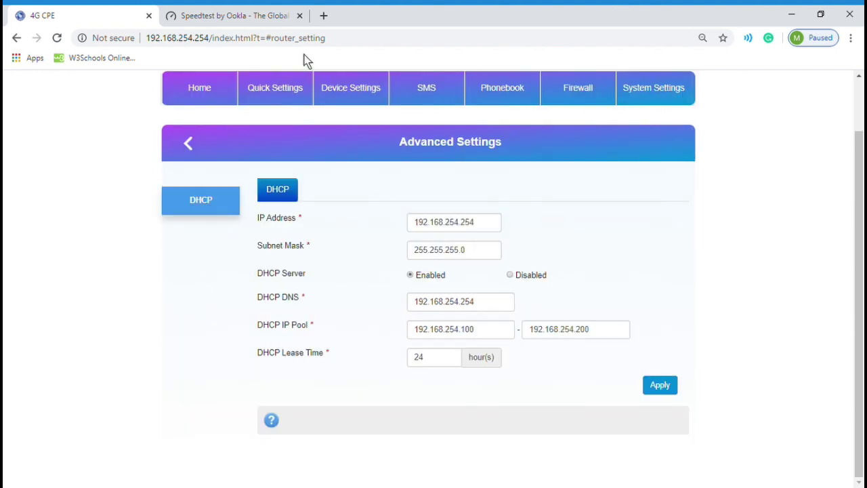
{"action": "left_click", "coordinate": [342, 50]}
{"action": "double_click", "coordinate": [342, 49]}
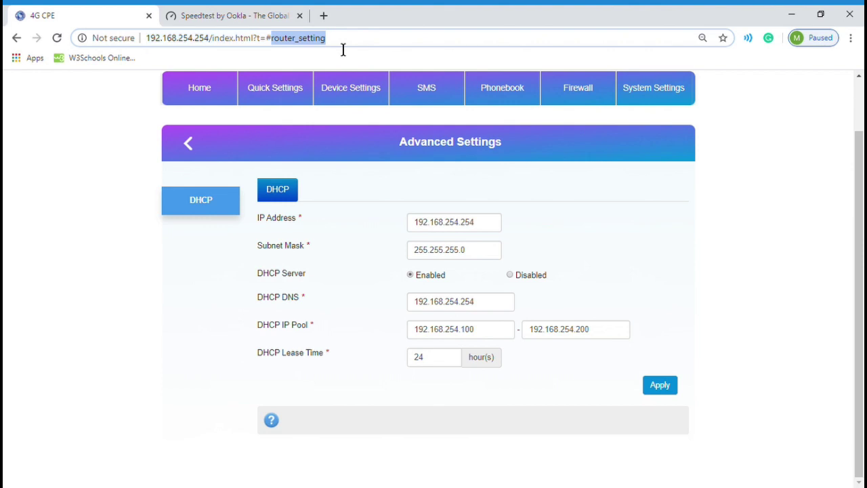
{"action": "type", "text": "net_l"}
{"action": "key", "text": "Return"}
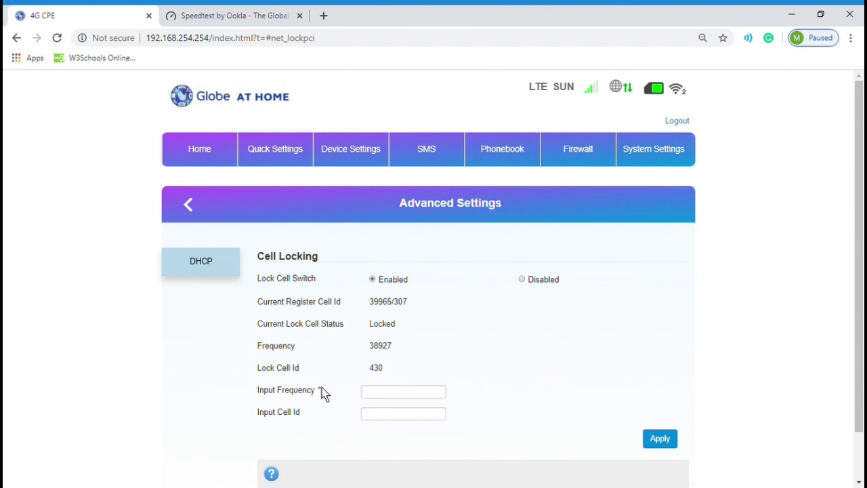
Step: Check the locked frequency and lock cell ID against the current register cell ID on the Cell Locking page
{"action": "double_click", "coordinate": [372, 350]}
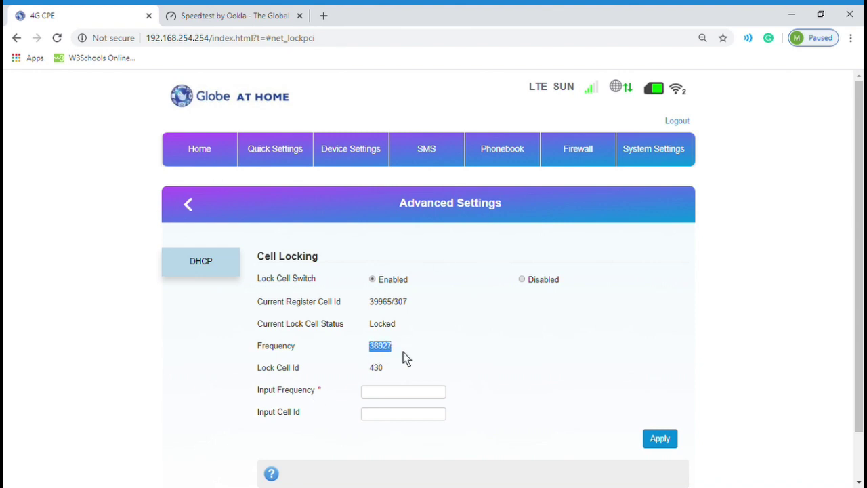
{"action": "left_click_drag", "start_coordinate": [391, 369], "coordinate": [371, 376]}
{"action": "left_click", "coordinate": [373, 355]}
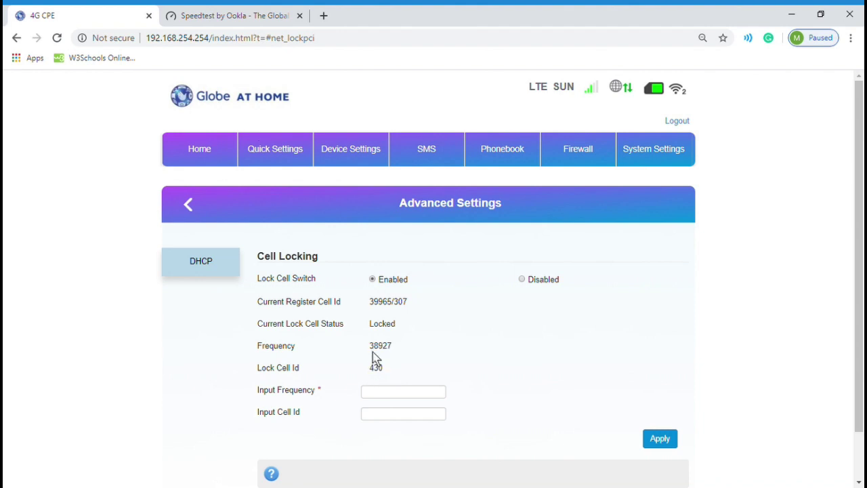
Step: Switch to the Speedtest page, run a multi-connection test on the PLDT Pasig City server and review the results
{"action": "key", "text": "ctrl+Tab"}
{"action": "scroll", "coordinate": [765, 426], "scroll_direction": "down", "scroll_amount": 2}
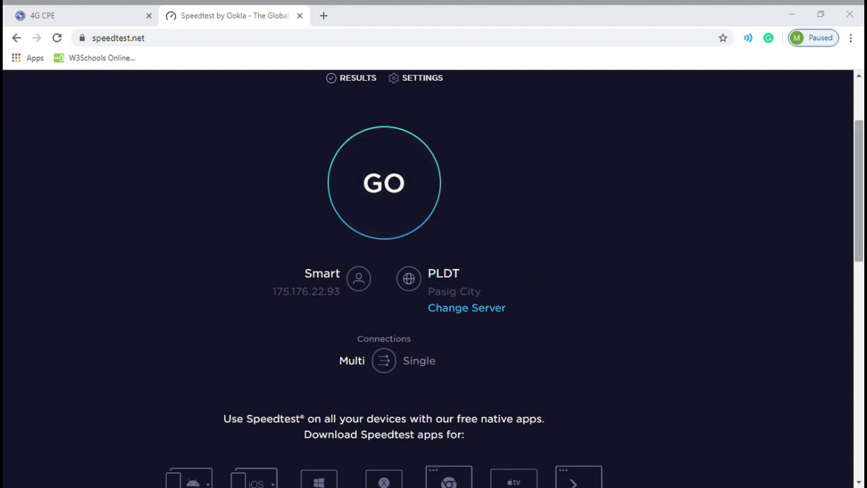
{"action": "scroll", "coordinate": [542, 304], "scroll_direction": "up", "scroll_amount": 2}
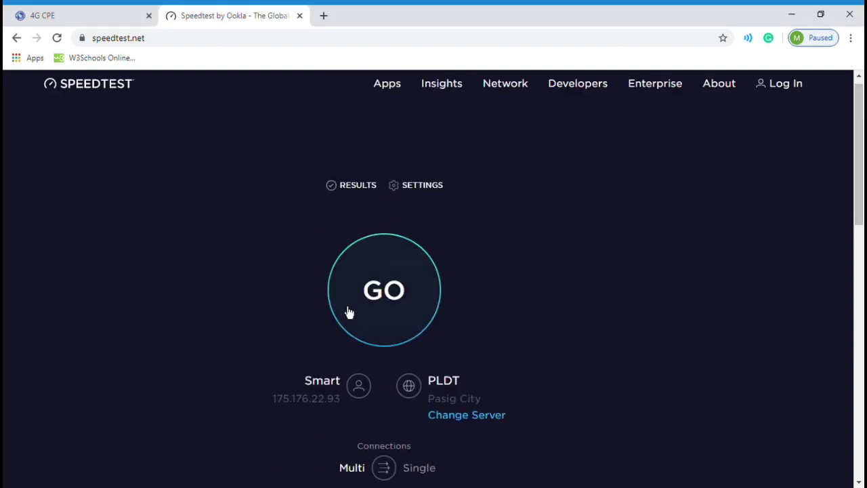
{"action": "left_click", "coordinate": [386, 314]}
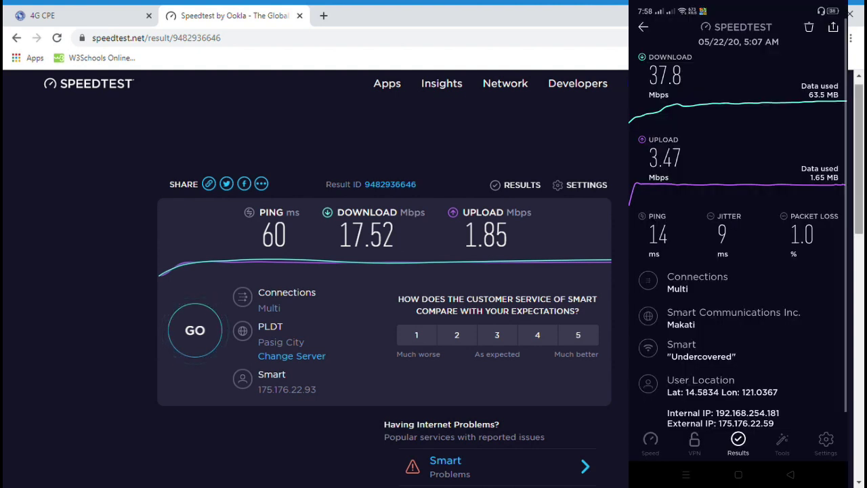
{"action": "left_click_drag", "start_coordinate": [862, 173], "coordinate": [862, 178]}
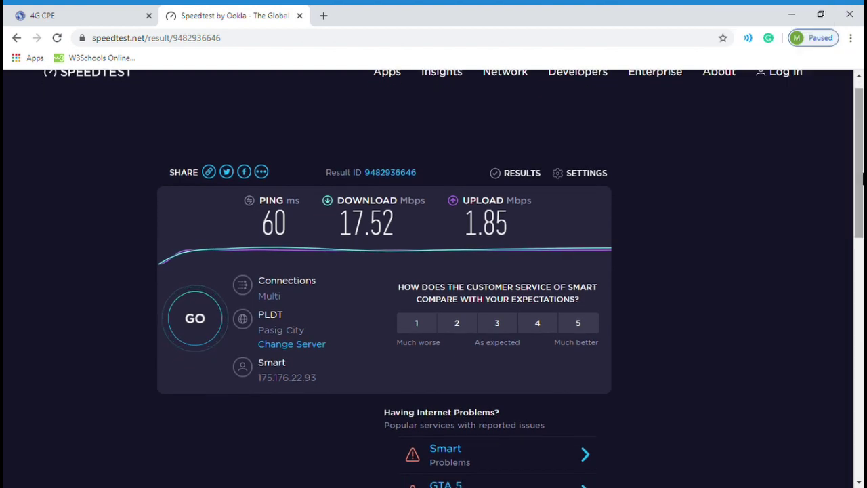